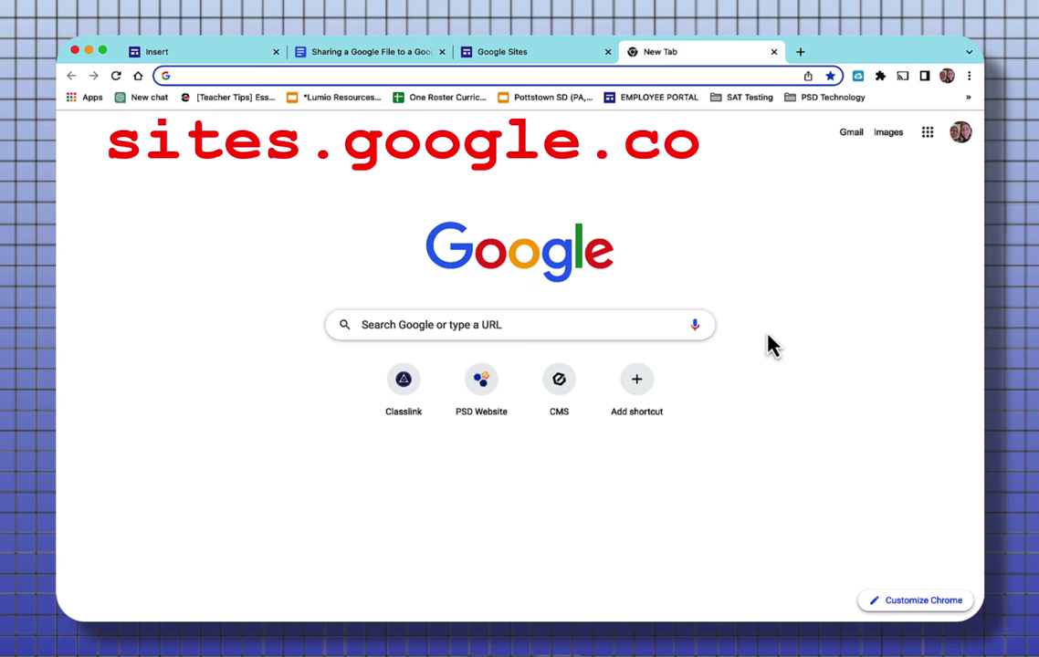
Step: Open Google Sites from the Google apps list
{"action": "left_click", "coordinate": [927, 134]}
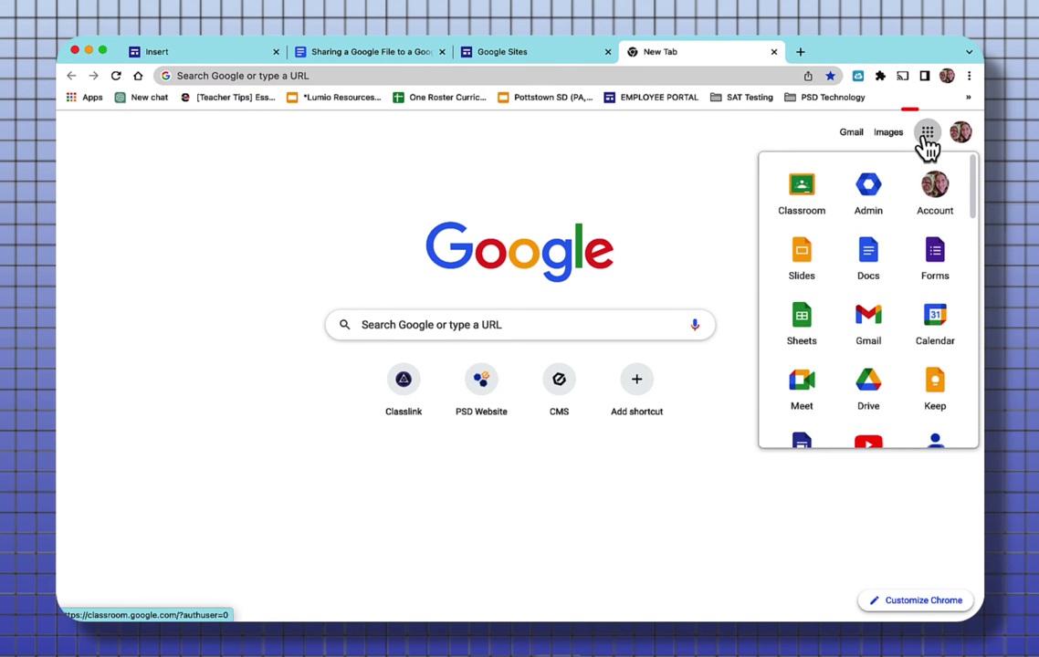
{"action": "scroll", "coordinate": [833, 287], "scroll_direction": "down", "scroll_amount": 1}
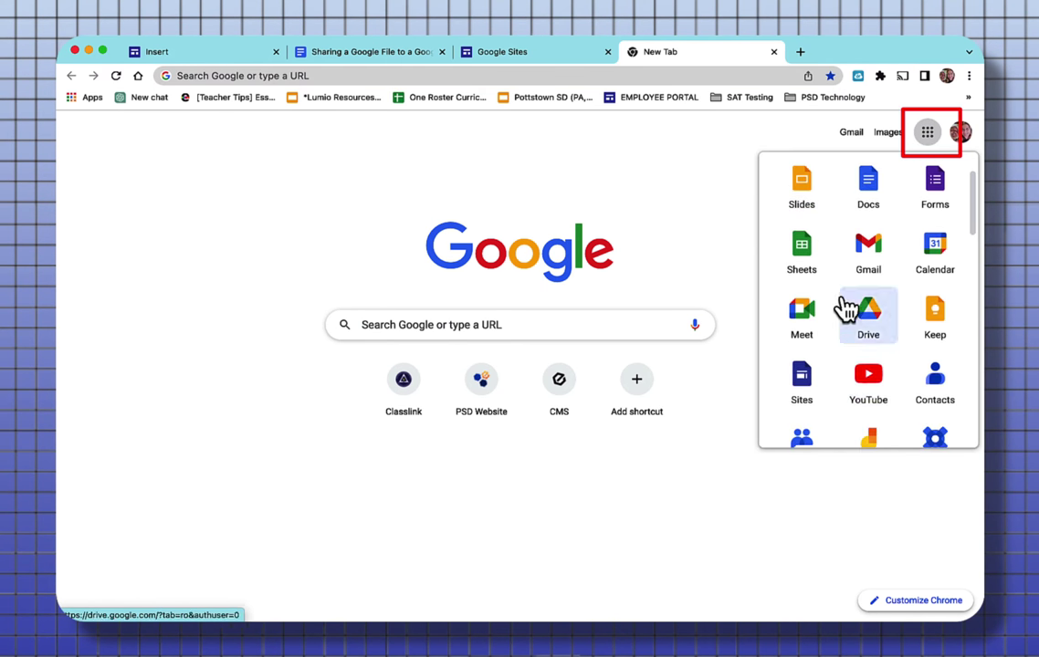
{"action": "left_click", "coordinate": [801, 381]}
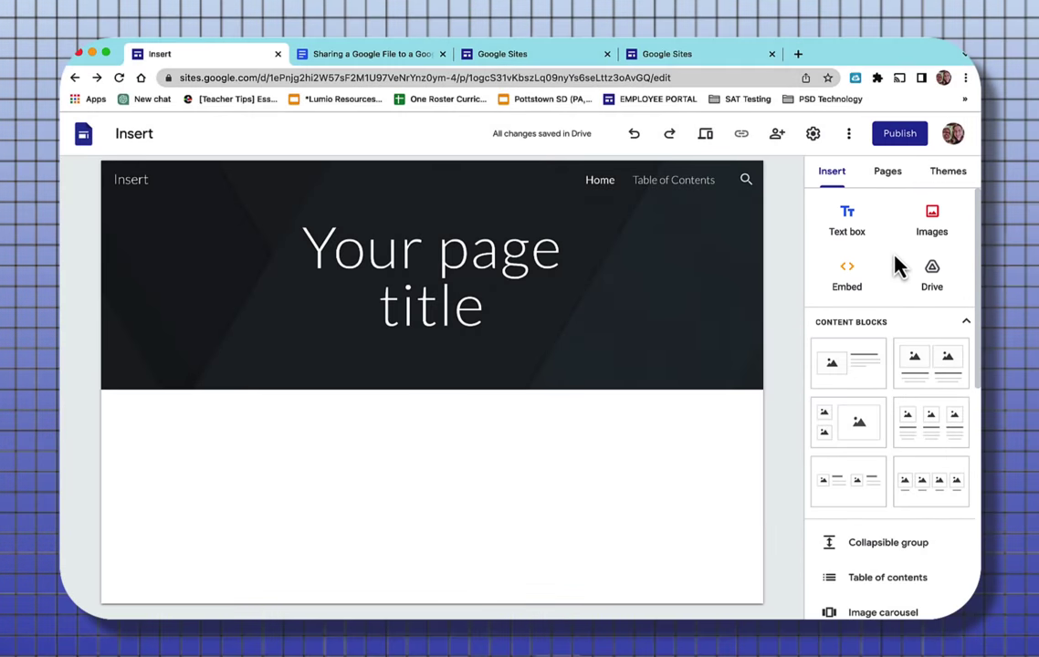
{"action": "double_click", "coordinate": [433, 457]}
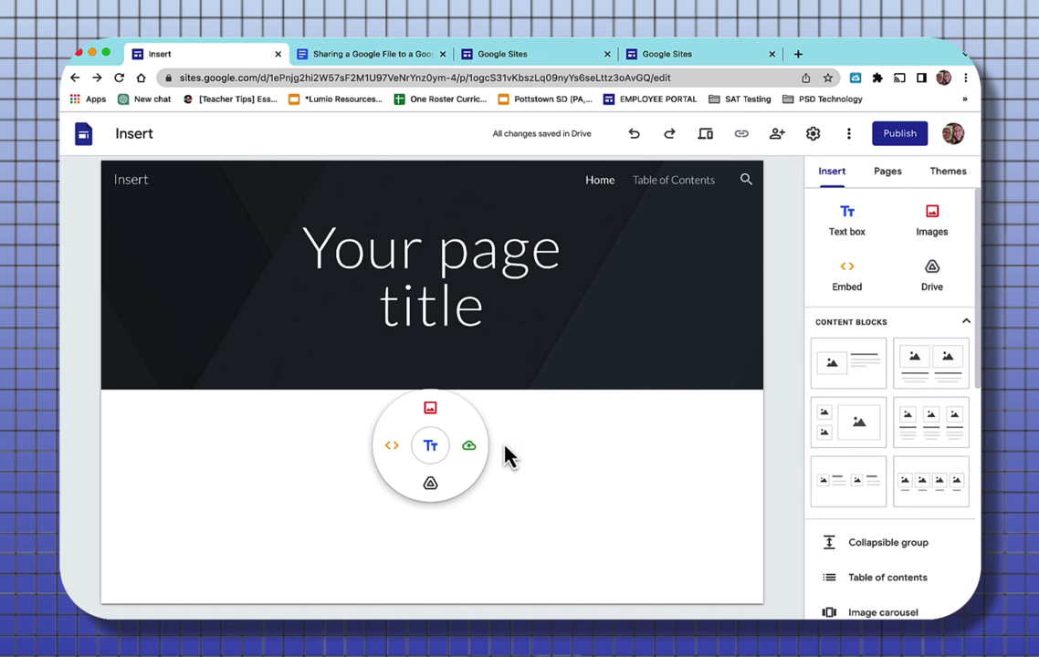
{"action": "left_click", "coordinate": [431, 415]}
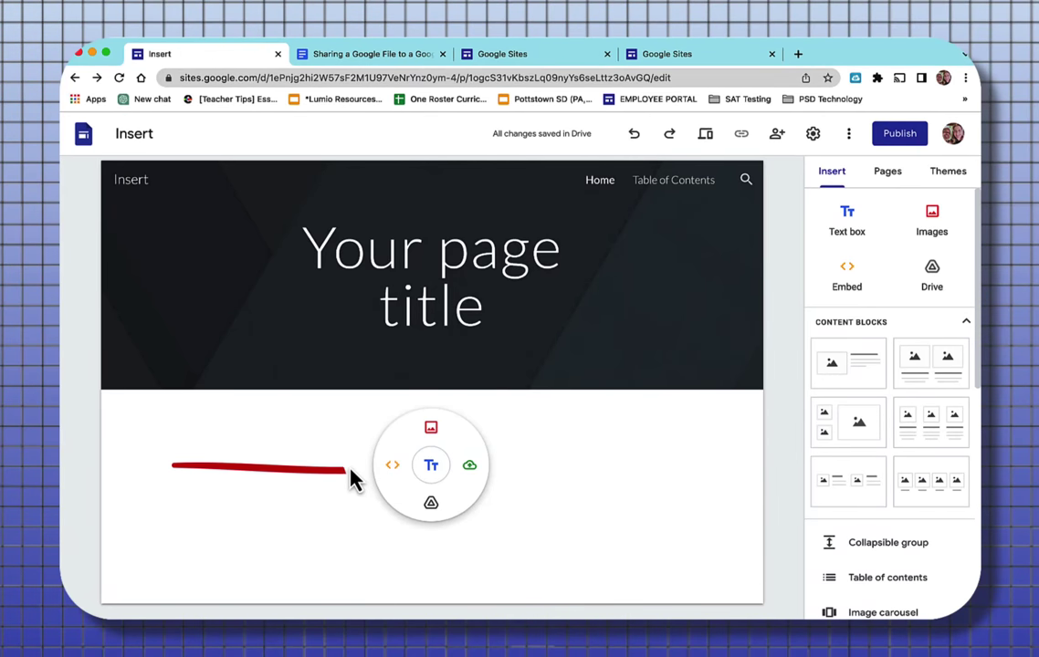
{"action": "left_click", "coordinate": [392, 465]}
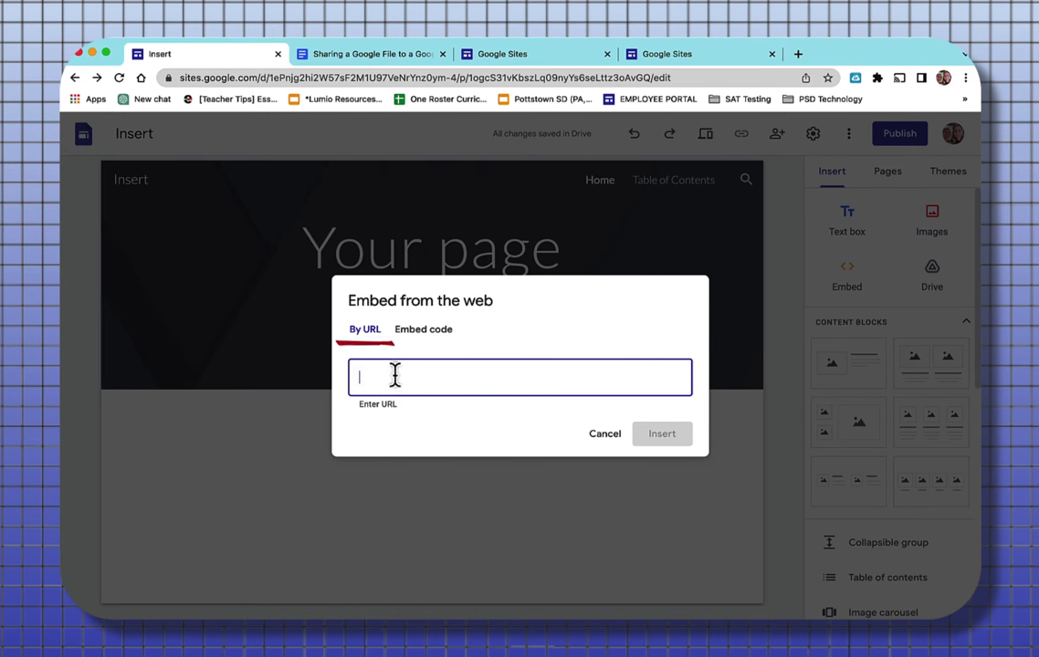
{"action": "type", "text": "www.w"}
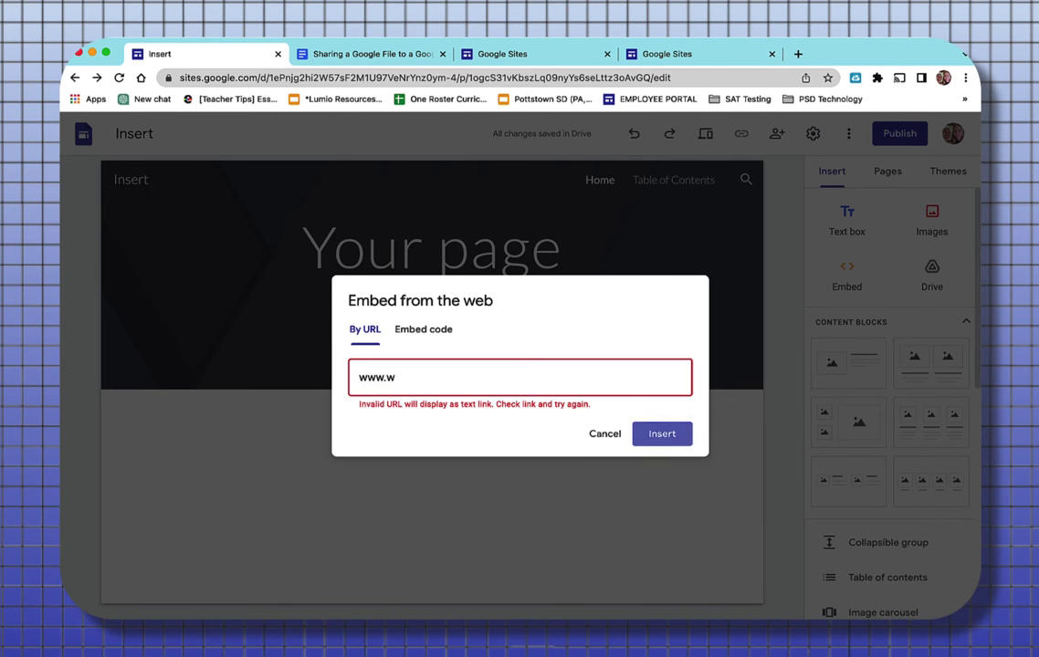
{"action": "type", "text": "ikipedia.com"}
{"action": "left_click", "coordinate": [657, 535]}
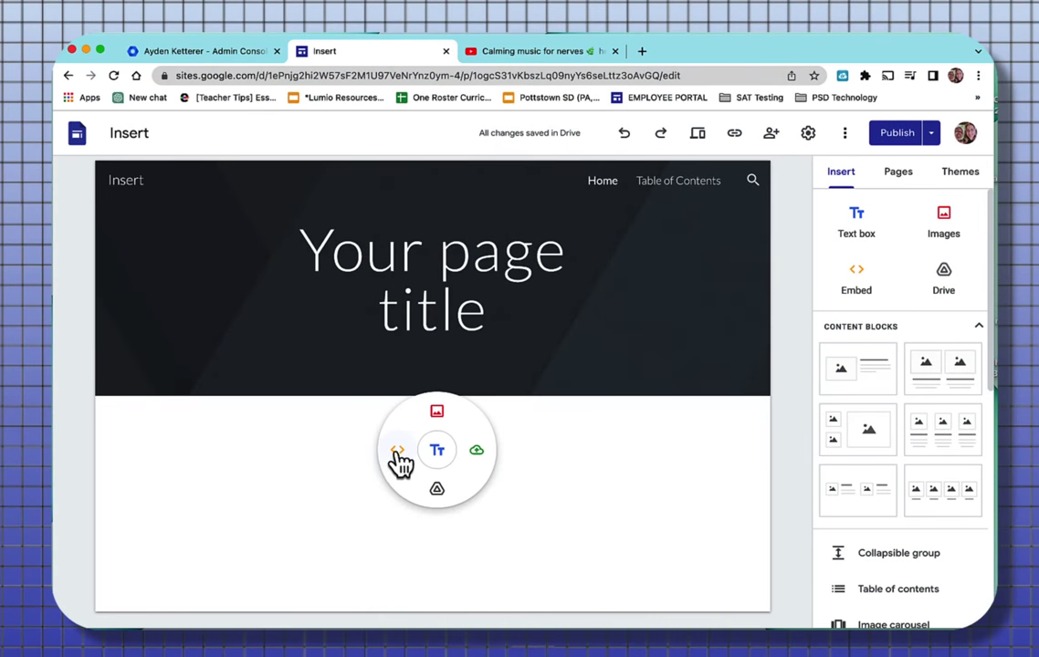
Step: Copy the embed code of the YouTube video "Calming music for nerves" and close the video page
{"action": "left_click", "coordinate": [398, 453]}
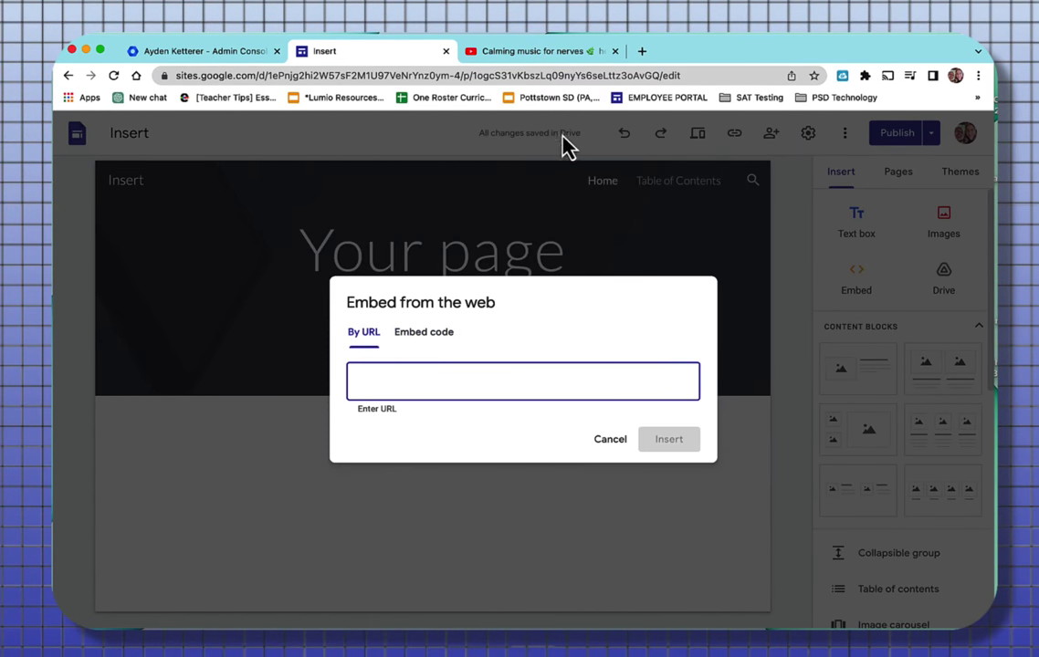
{"action": "left_click", "coordinate": [516, 53]}
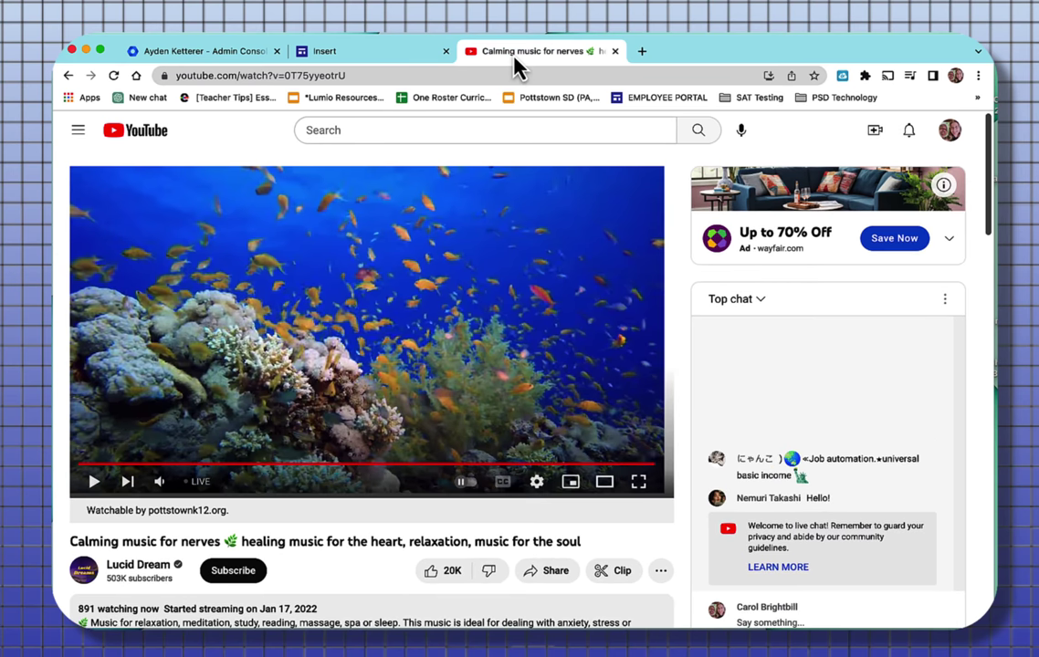
{"action": "left_click", "coordinate": [554, 574]}
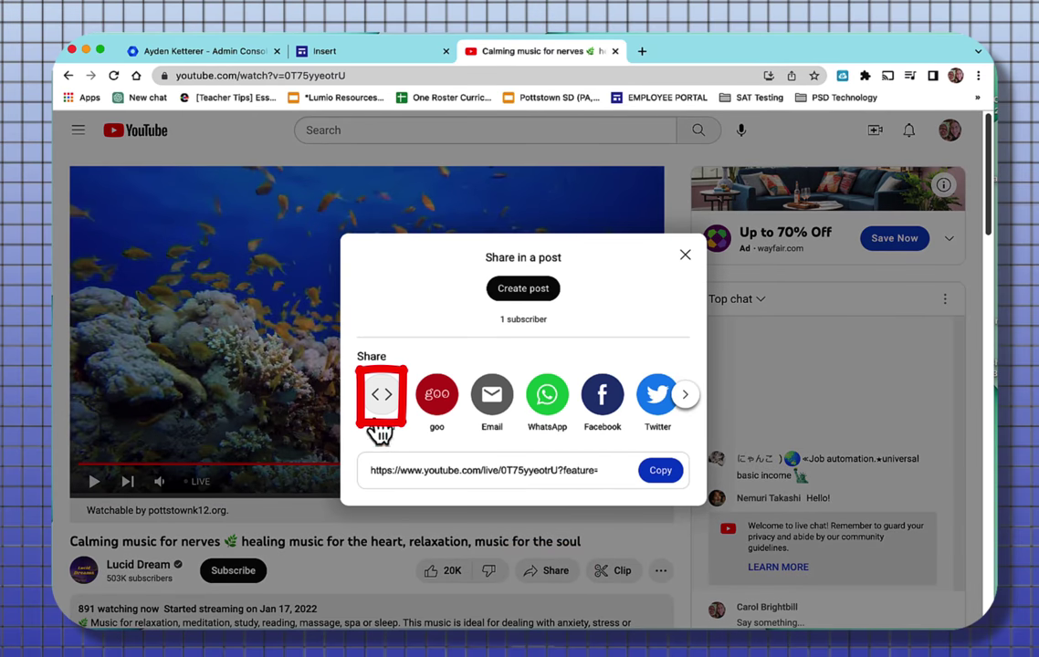
{"action": "left_click", "coordinate": [384, 402]}
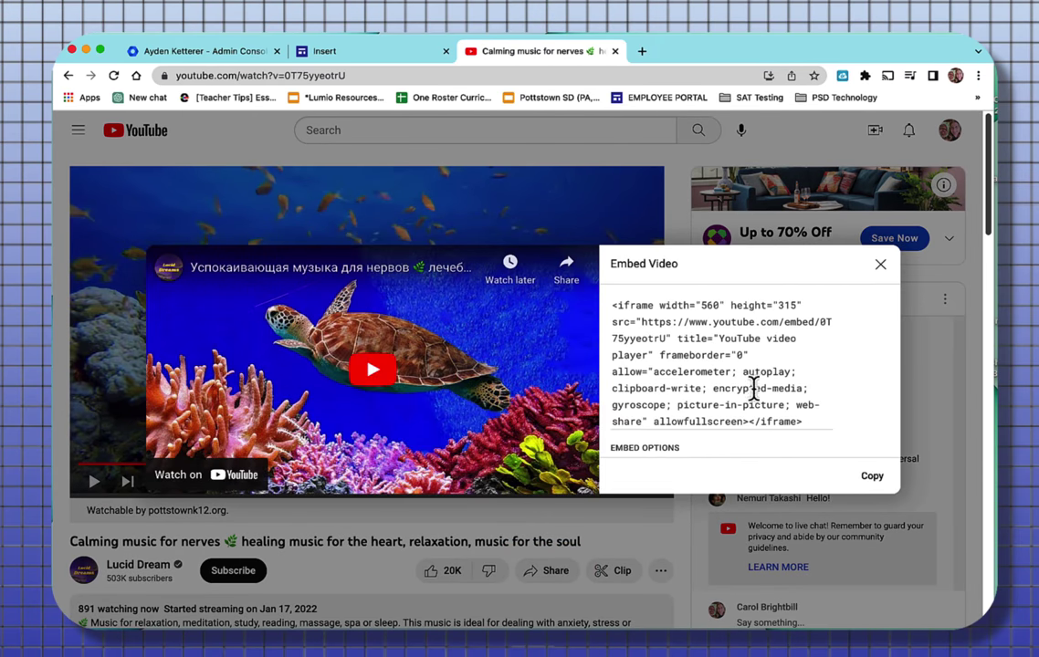
{"action": "left_click", "coordinate": [872, 476]}
{"action": "left_click", "coordinate": [880, 263]}
{"action": "left_click", "coordinate": [616, 51]}
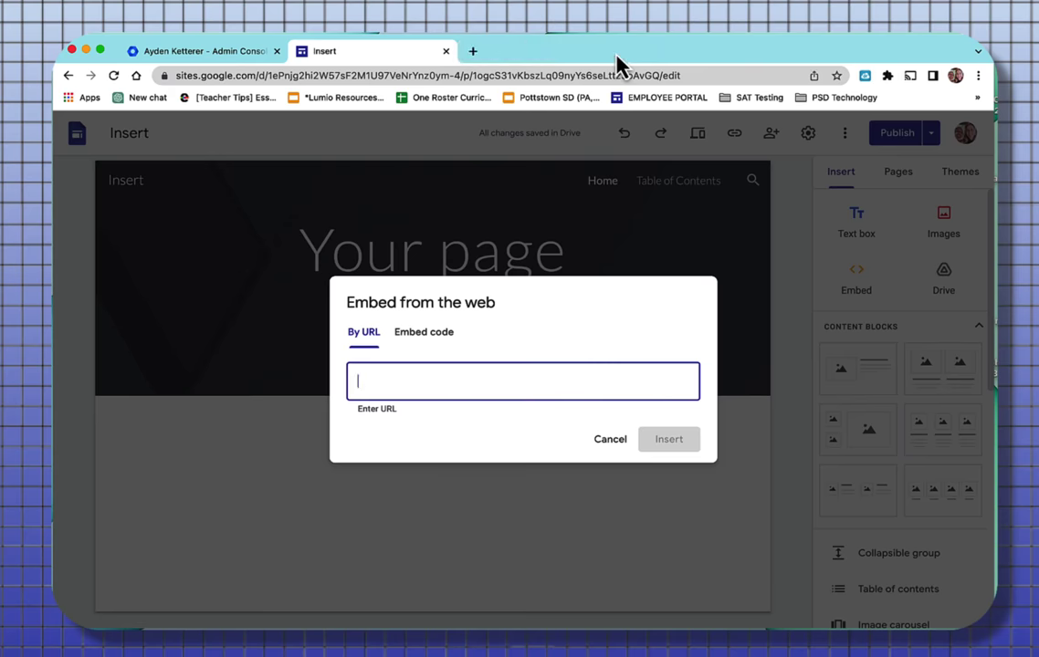
Step: Insert the YouTube video into the site page using the copied HTML embed code
{"action": "left_click", "coordinate": [427, 336]}
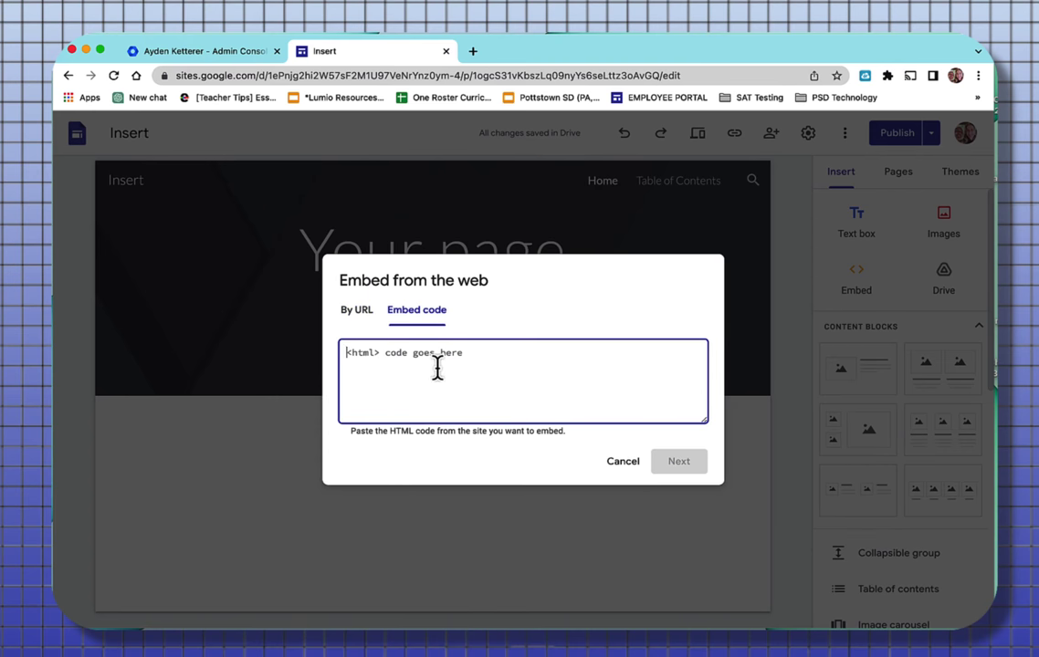
{"action": "key", "text": "super+v"}
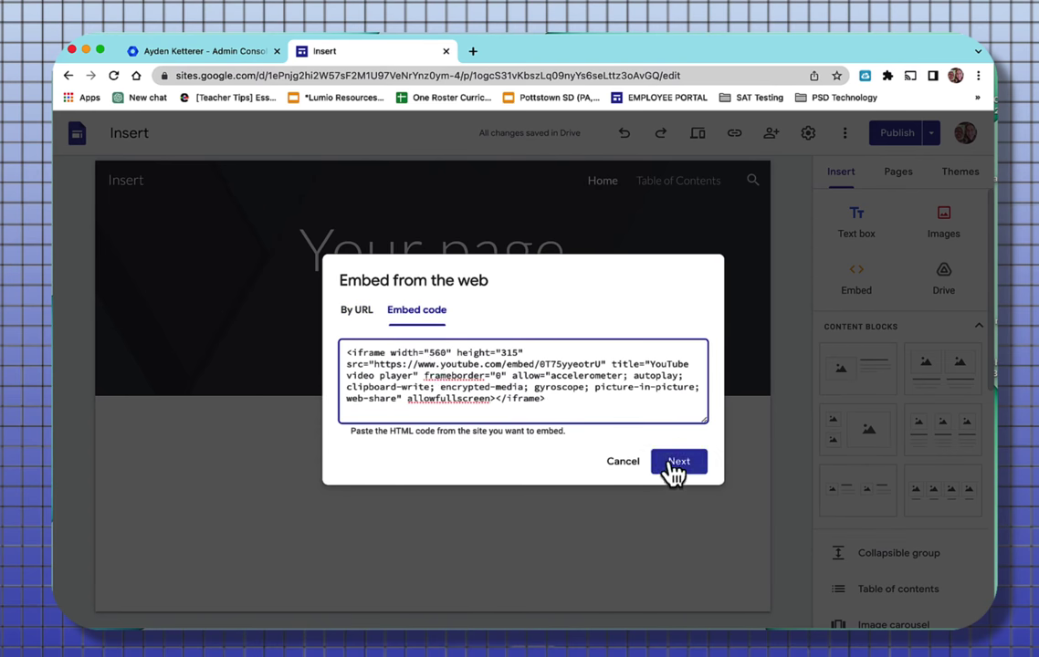
{"action": "left_click", "coordinate": [676, 464]}
{"action": "left_click", "coordinate": [680, 525]}
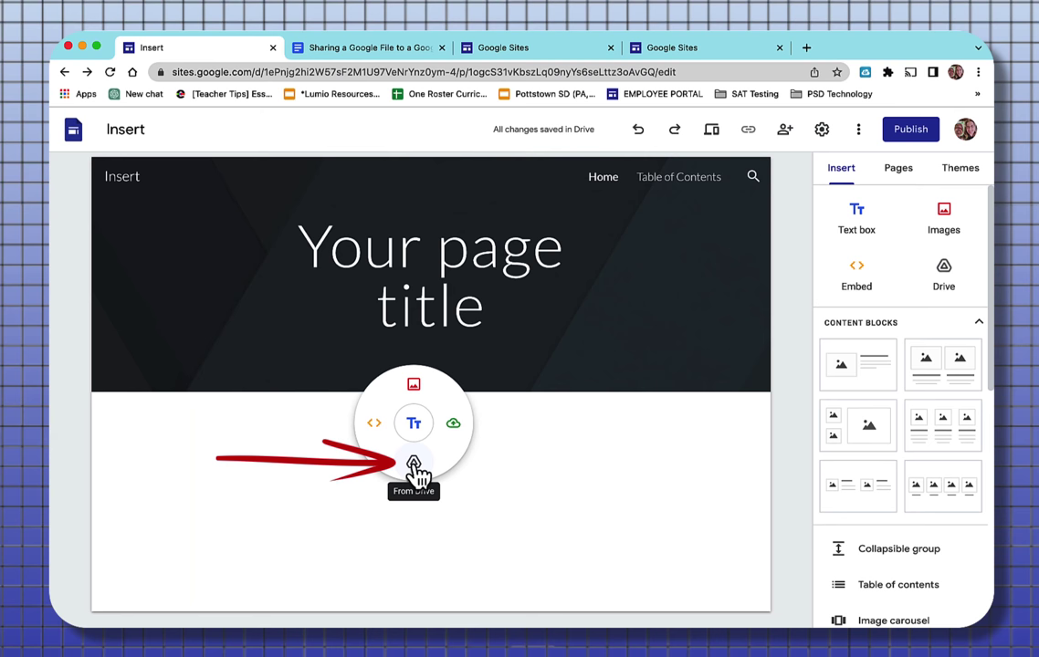
Step: Browse the Google Drive locations available for inserting a file, including the shared ones
{"action": "left_click", "coordinate": [414, 465]}
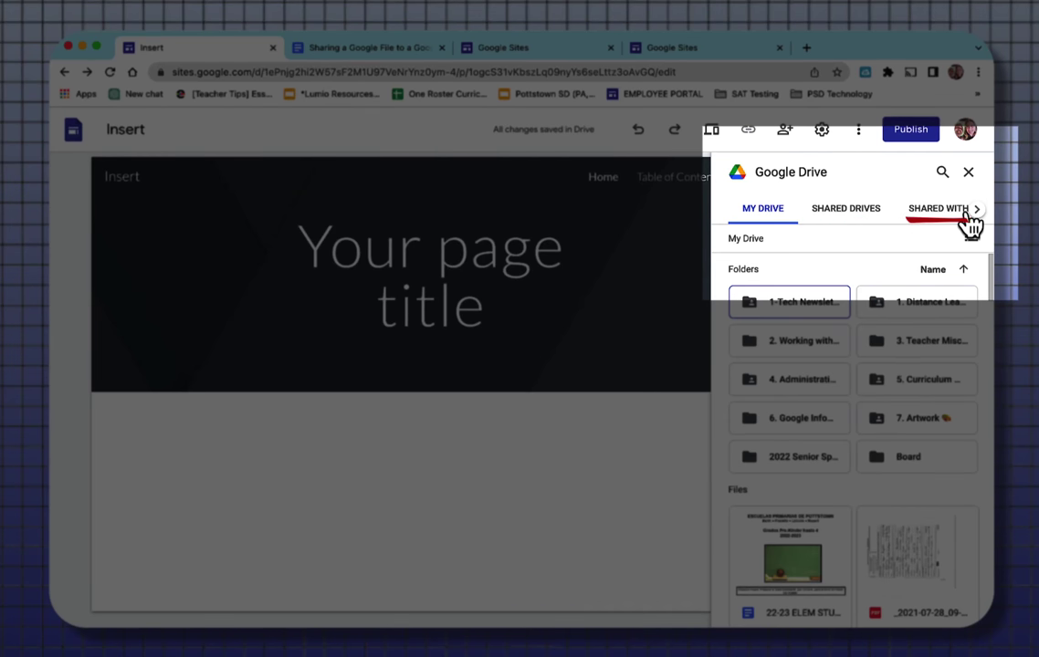
{"action": "left_click", "coordinate": [973, 212]}
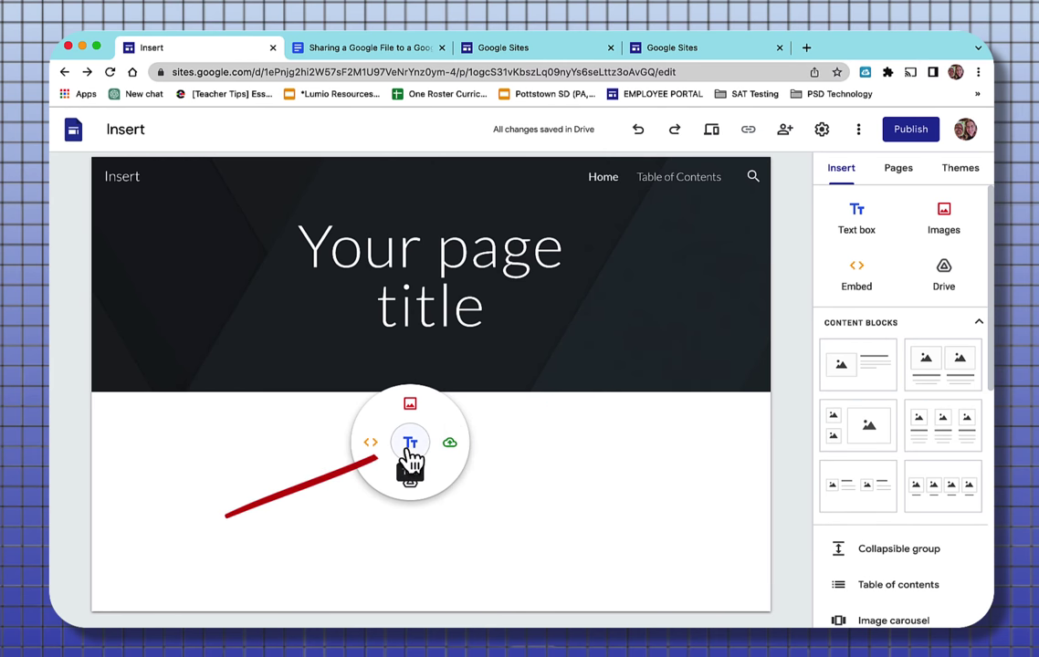
Step: Insert a text box below the page header and view its text style options
{"action": "left_click", "coordinate": [410, 443]}
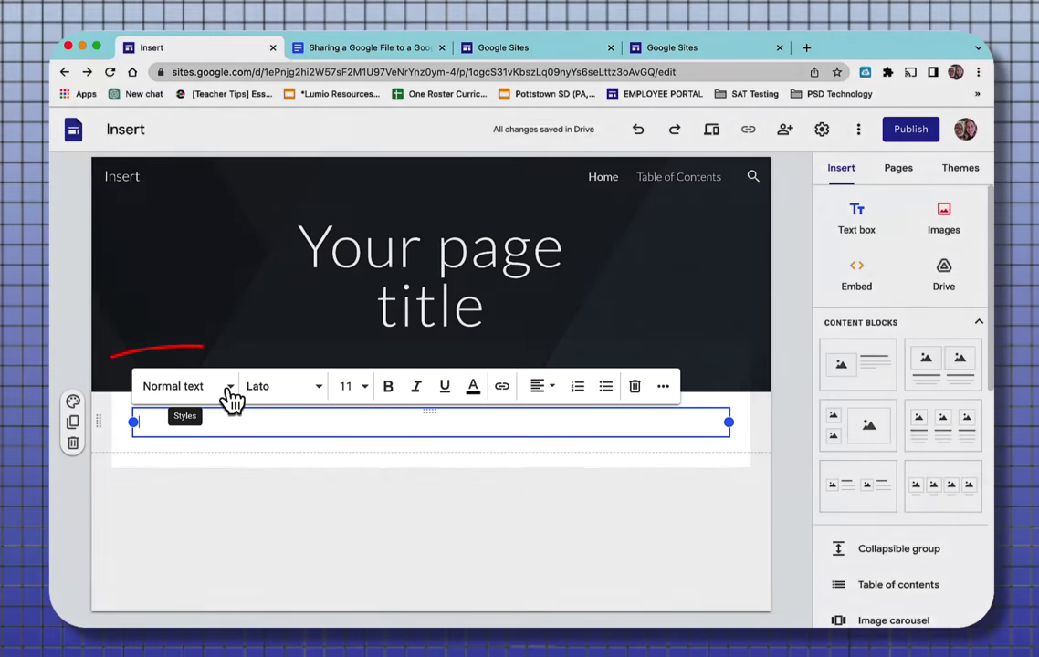
{"action": "left_click", "coordinate": [232, 393]}
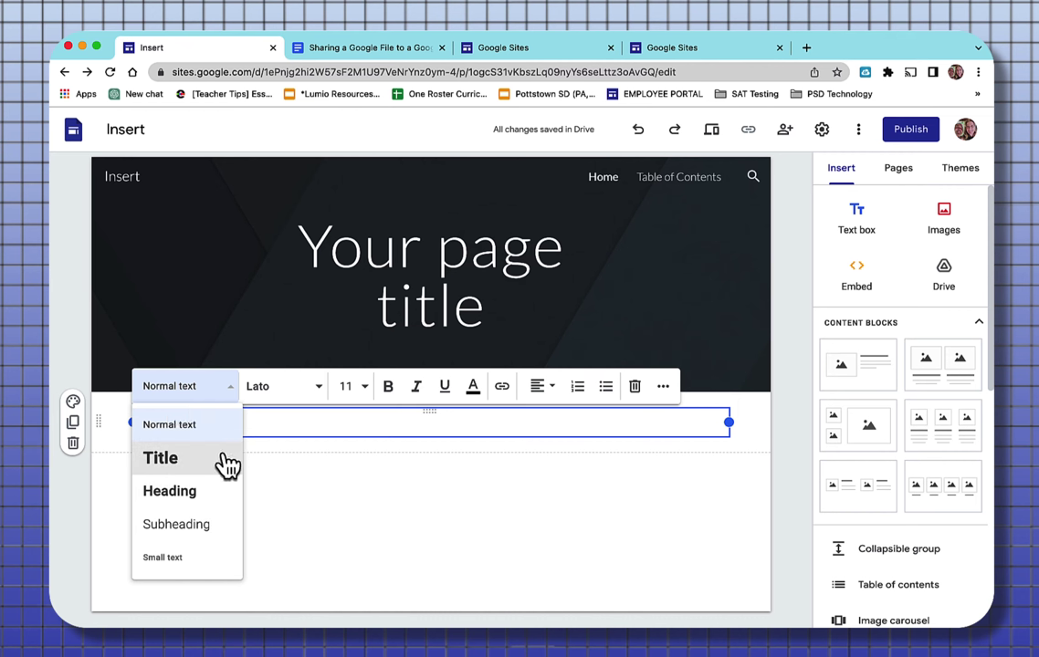
Step: Examine the fonts available for the text box, including the additional fonts beyond the default list
{"action": "left_click", "coordinate": [319, 389]}
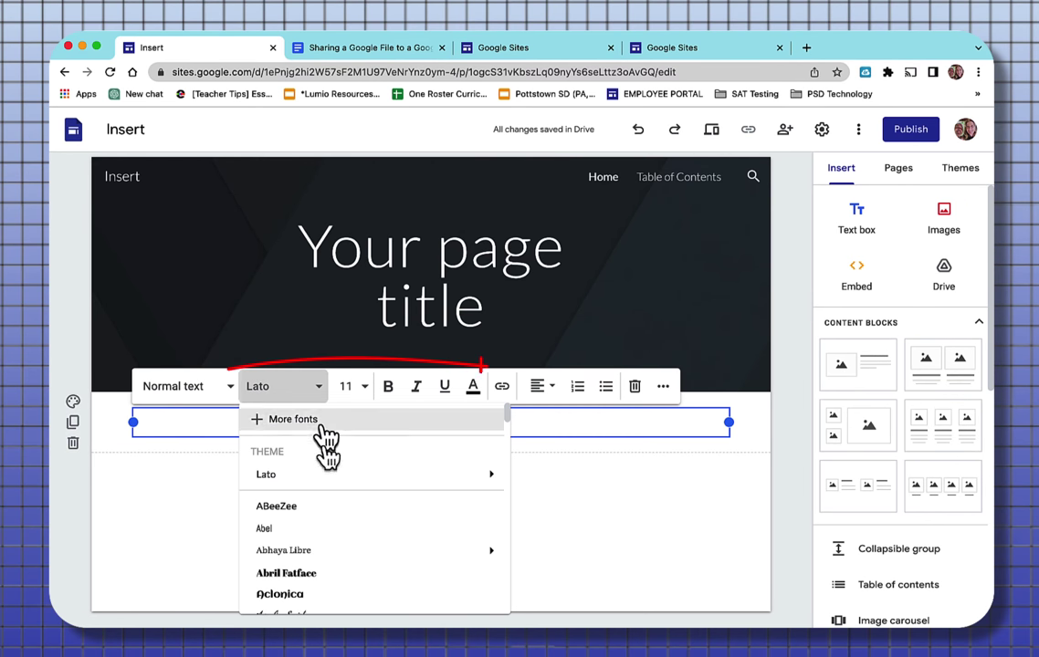
{"action": "scroll", "coordinate": [348, 522], "scroll_direction": "down", "scroll_amount": 2}
{"action": "scroll", "coordinate": [351, 522], "scroll_direction": "down", "scroll_amount": 6}
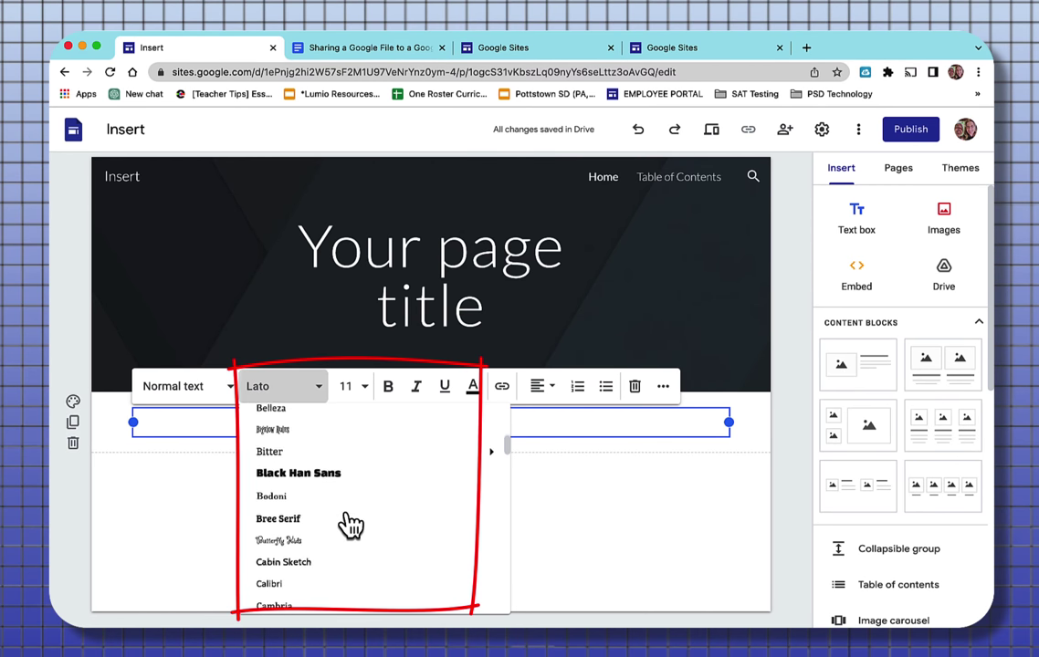
{"action": "scroll", "coordinate": [351, 522], "scroll_direction": "up", "scroll_amount": 10}
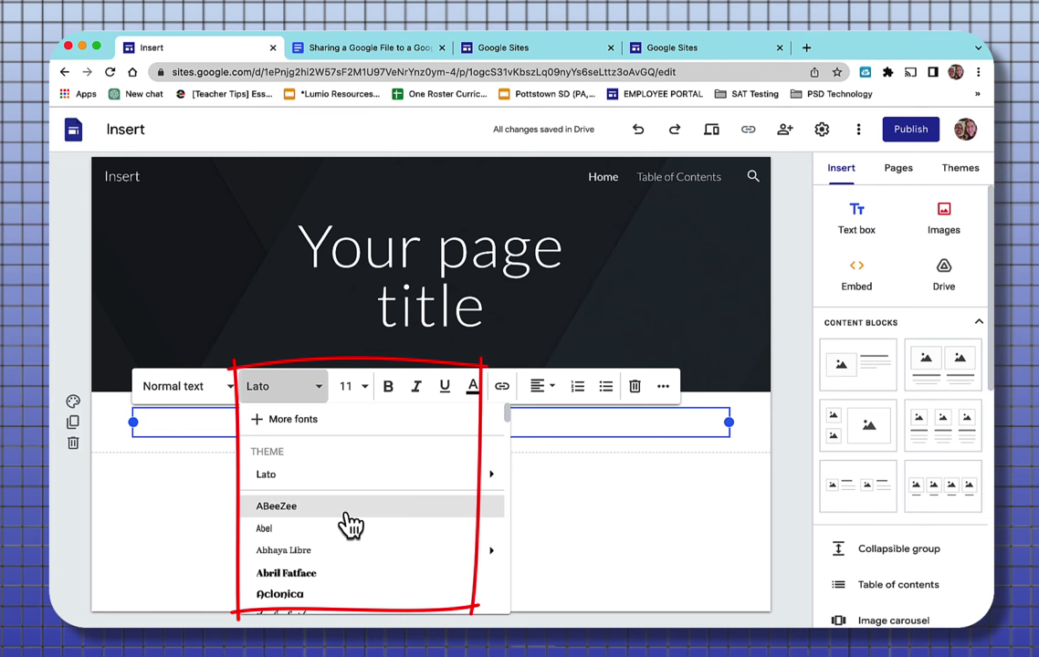
{"action": "left_click", "coordinate": [298, 425]}
{"action": "scroll", "coordinate": [467, 378], "scroll_direction": "down", "scroll_amount": 10}
{"action": "left_click", "coordinate": [252, 565]}
Step: Set the text box's font size to 14
{"action": "left_click", "coordinate": [364, 392]}
{"action": "scroll", "coordinate": [363, 344], "scroll_direction": "down", "scroll_amount": 3}
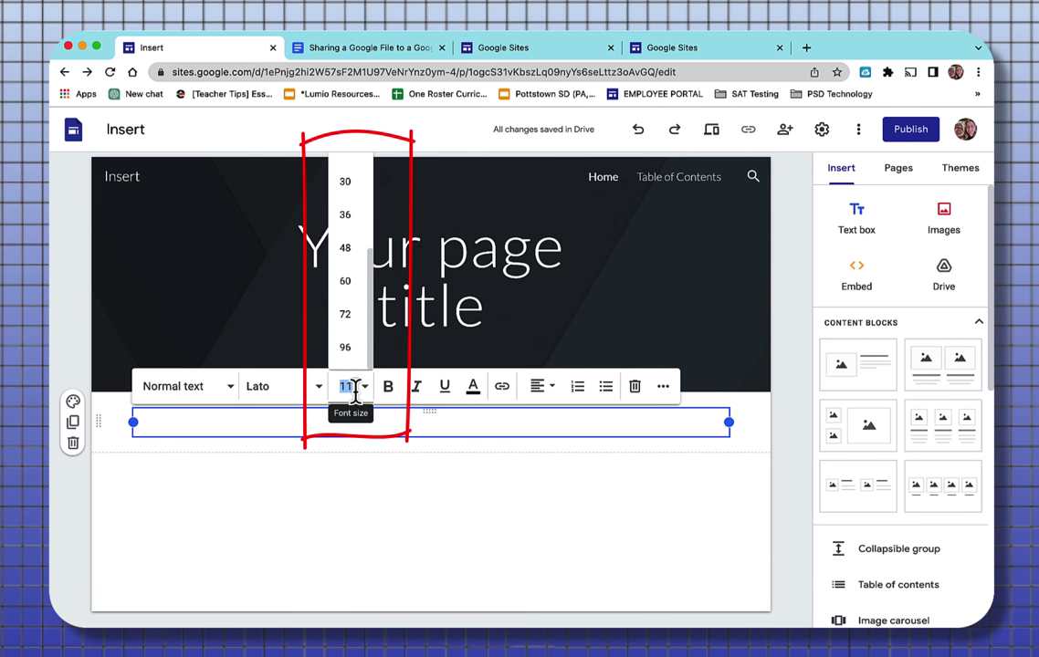
{"action": "type", "text": "14"}
{"action": "key", "text": "Return"}
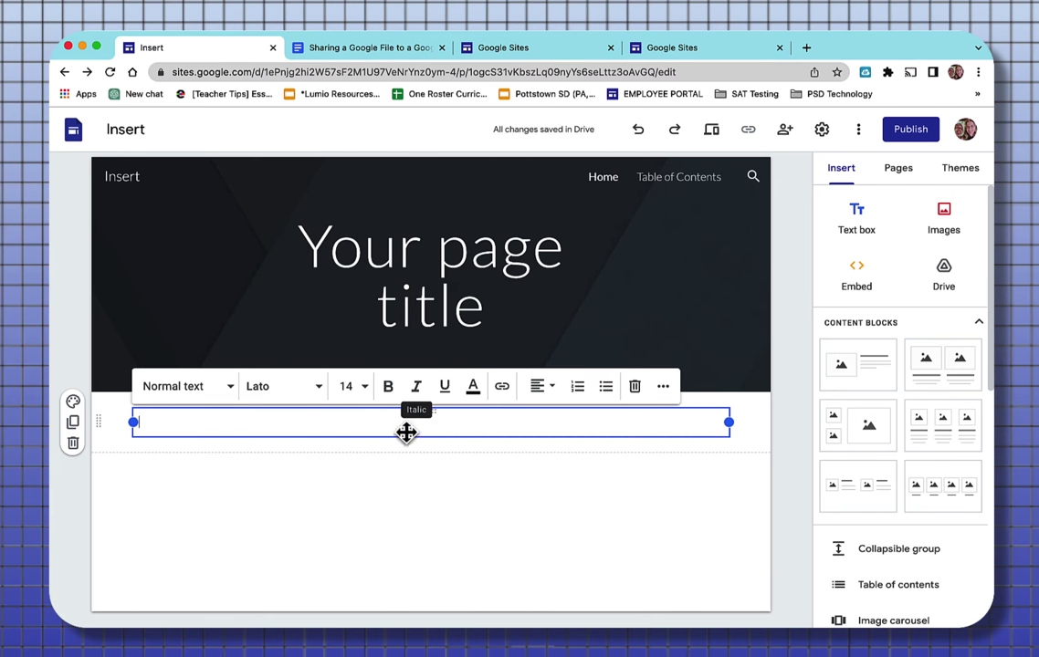
Step: Open the custom text color settings and find the HTML Color Codes website by searching for "custom hex colors"
{"action": "left_click", "coordinate": [474, 391]}
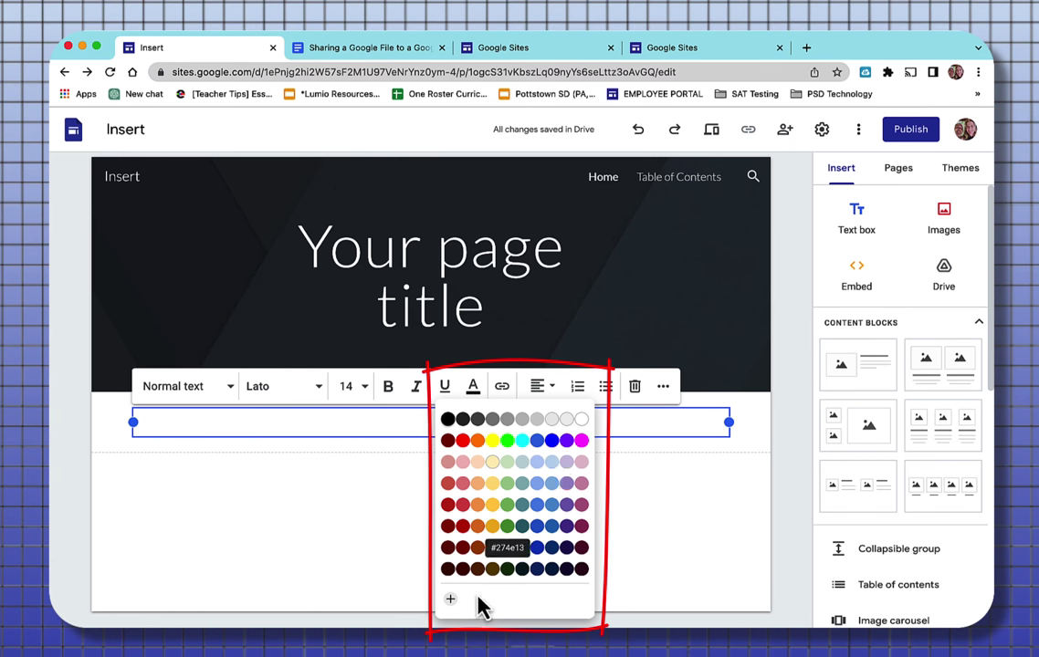
{"action": "left_click", "coordinate": [450, 603]}
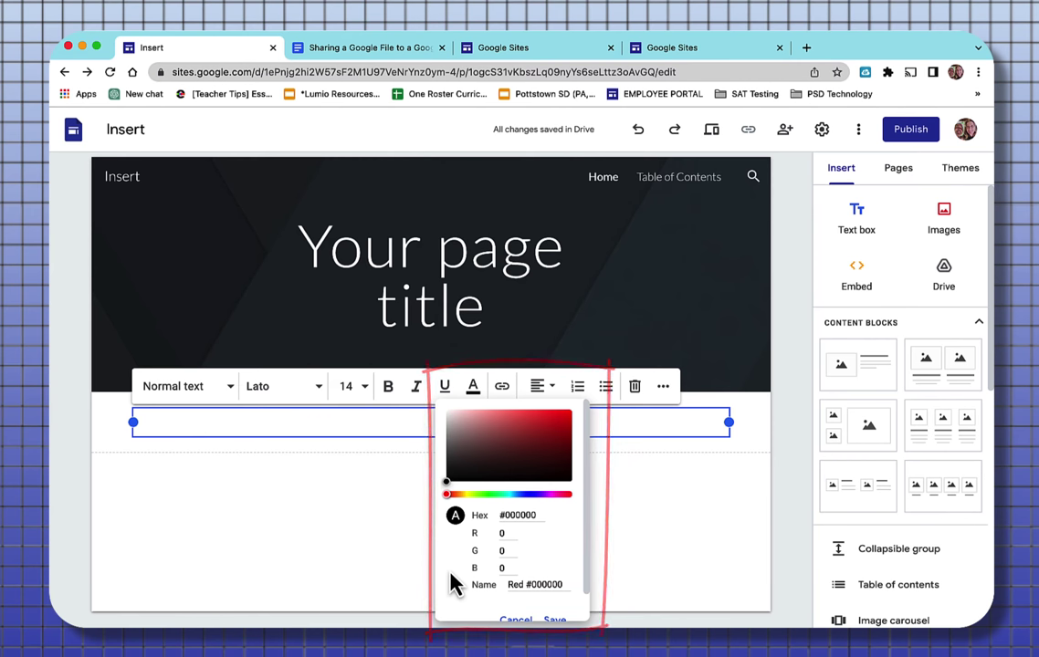
{"action": "left_click", "coordinate": [806, 48]}
{"action": "left_click", "coordinate": [531, 320]}
{"action": "type", "text": "custom hex colors"}
{"action": "key", "text": "Return"}
{"action": "left_click", "coordinate": [266, 278]}
Step: Pick the teal shade 23A1AA on the color chart and paste its code as the custom text color's hex value
{"action": "scroll", "coordinate": [420, 520], "scroll_direction": "down", "scroll_amount": 5}
{"action": "mouse_move", "coordinate": [448, 351]}
{"action": "left_mouse_down"}
{"action": "mouse_move", "coordinate": [434, 352]}
{"action": "mouse_move", "coordinate": [471, 364]}
{"action": "mouse_move", "coordinate": [396, 343]}
{"action": "mouse_move", "coordinate": [437, 366]}
{"action": "left_mouse_up"}
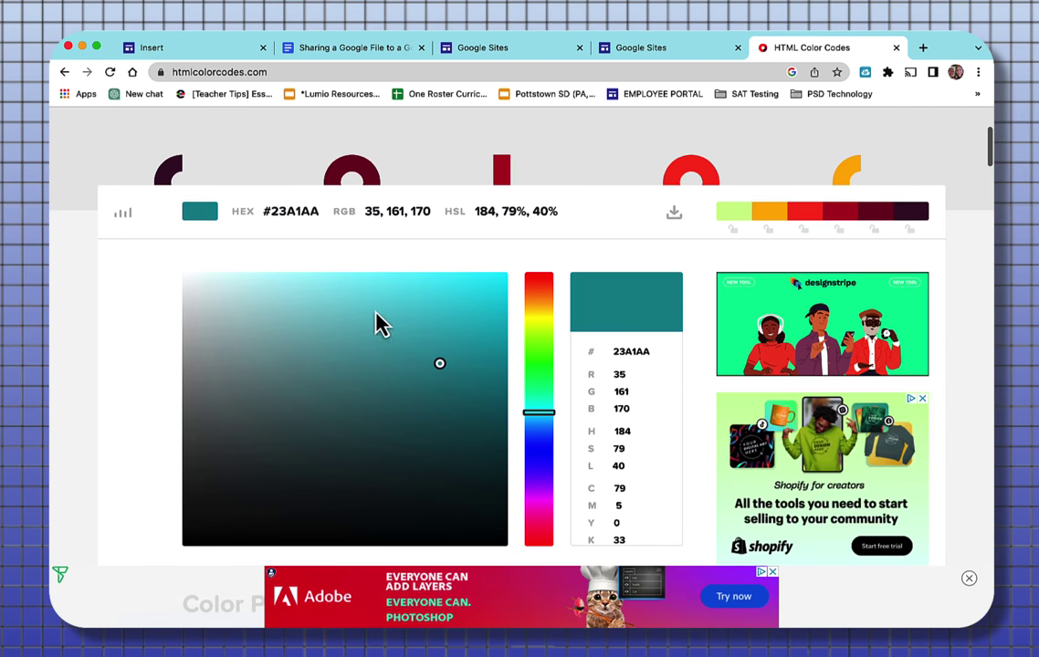
{"action": "mouse_move", "coordinate": [558, 256]}
{"action": "left_mouse_down"}
{"action": "mouse_move", "coordinate": [629, 254]}
{"action": "mouse_move", "coordinate": [585, 370]}
{"action": "mouse_move", "coordinate": [595, 377]}
{"action": "left_mouse_up"}
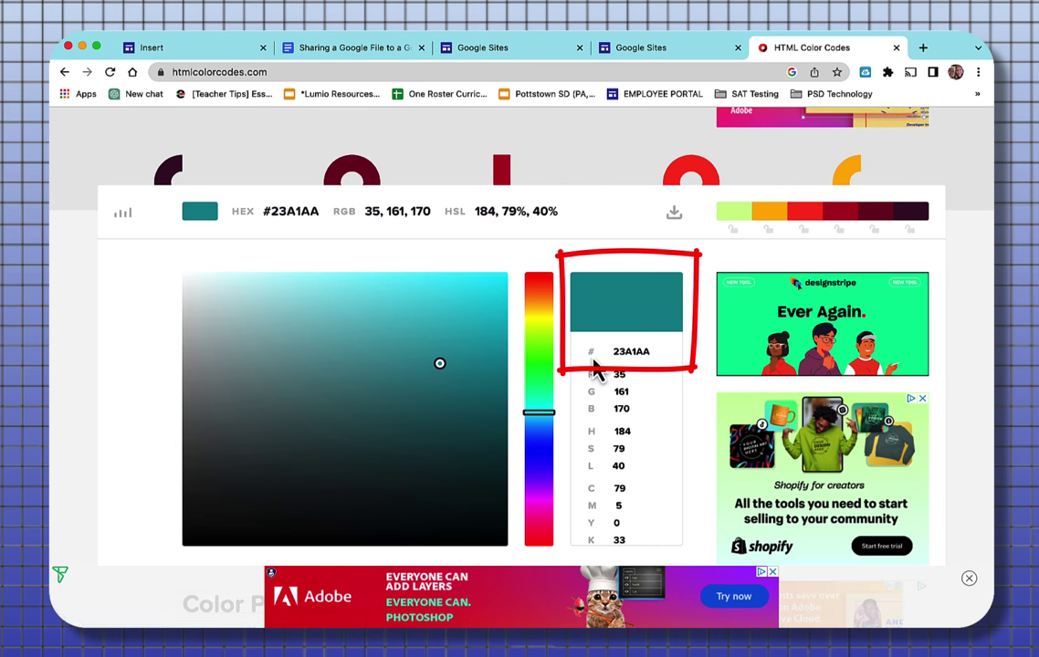
{"action": "double_click", "coordinate": [628, 350]}
{"action": "key", "text": "super+c"}
{"action": "key", "text": "super+w"}
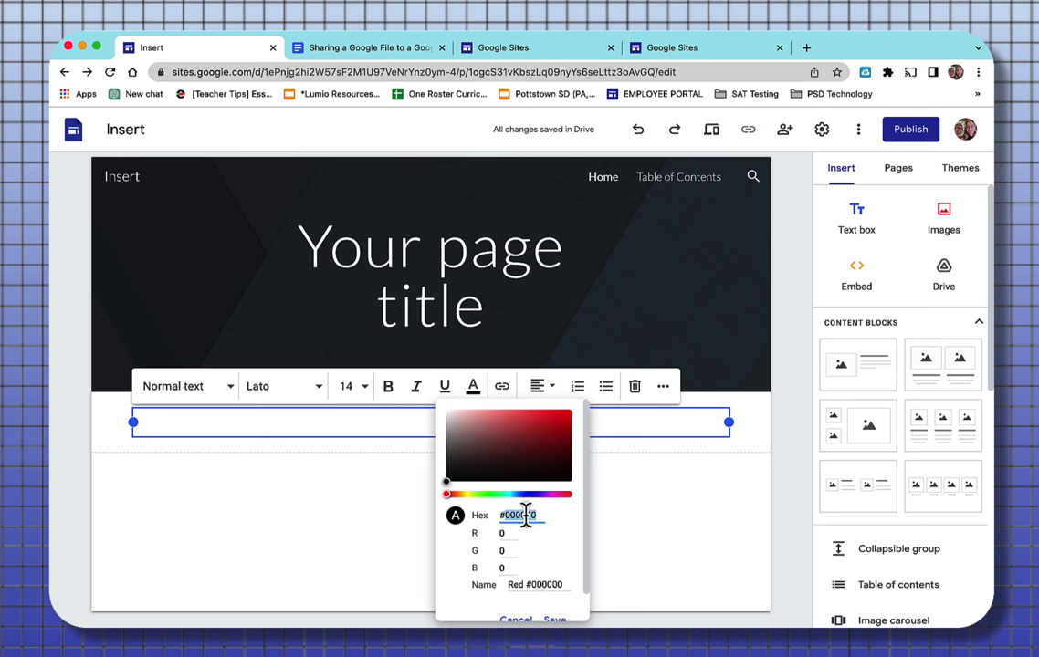
{"action": "key", "text": "super+v"}
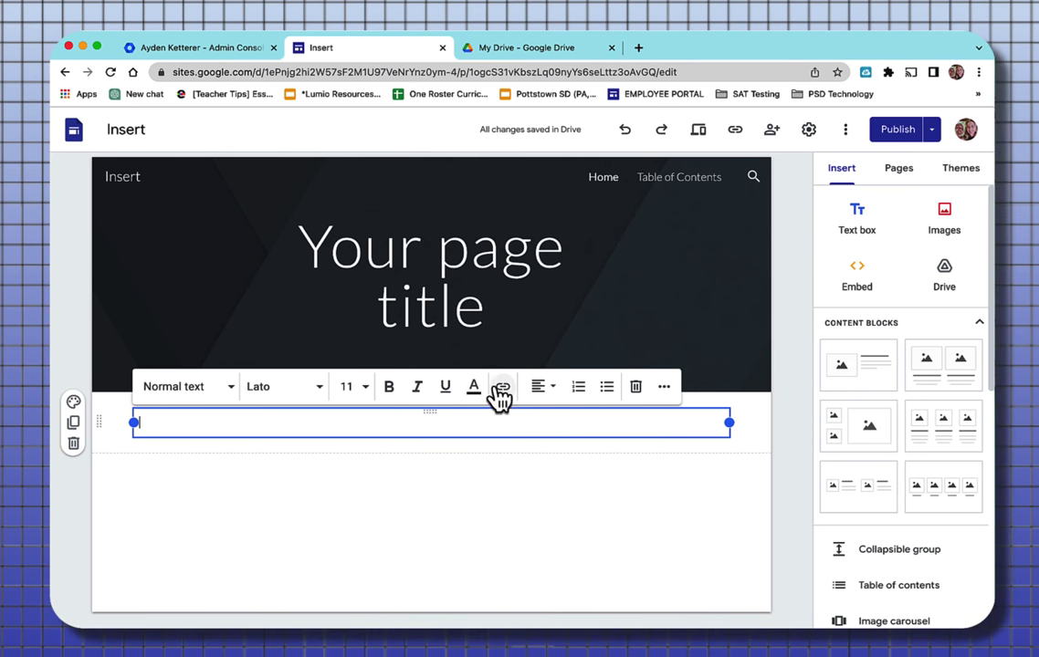
Step: View the link options for the text box and close them without adding a link
{"action": "left_click", "coordinate": [502, 388]}
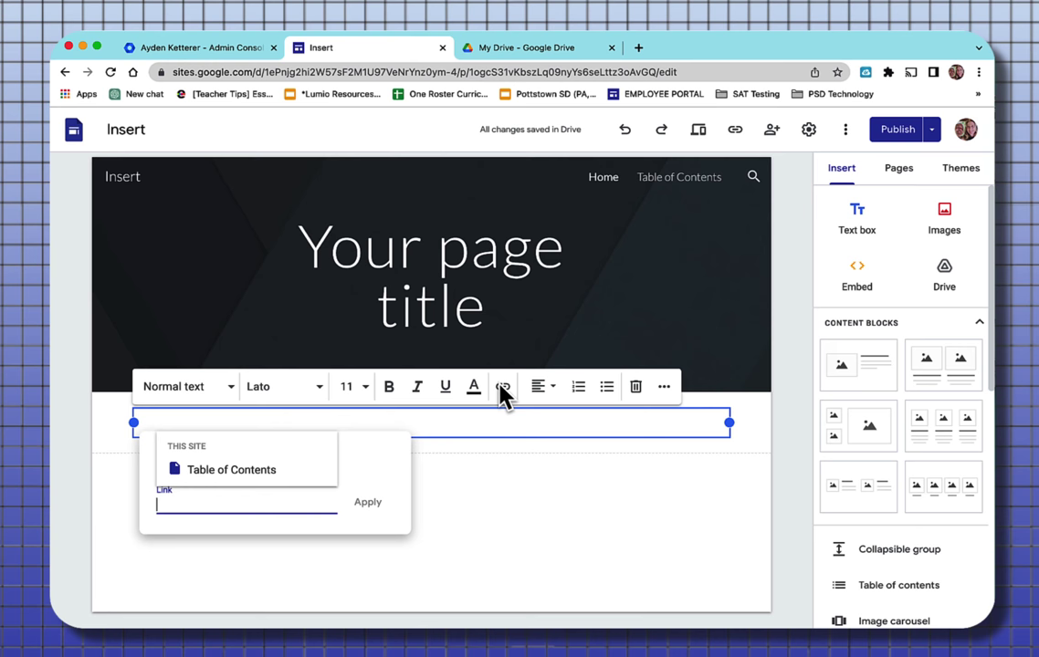
{"action": "left_click", "coordinate": [497, 461]}
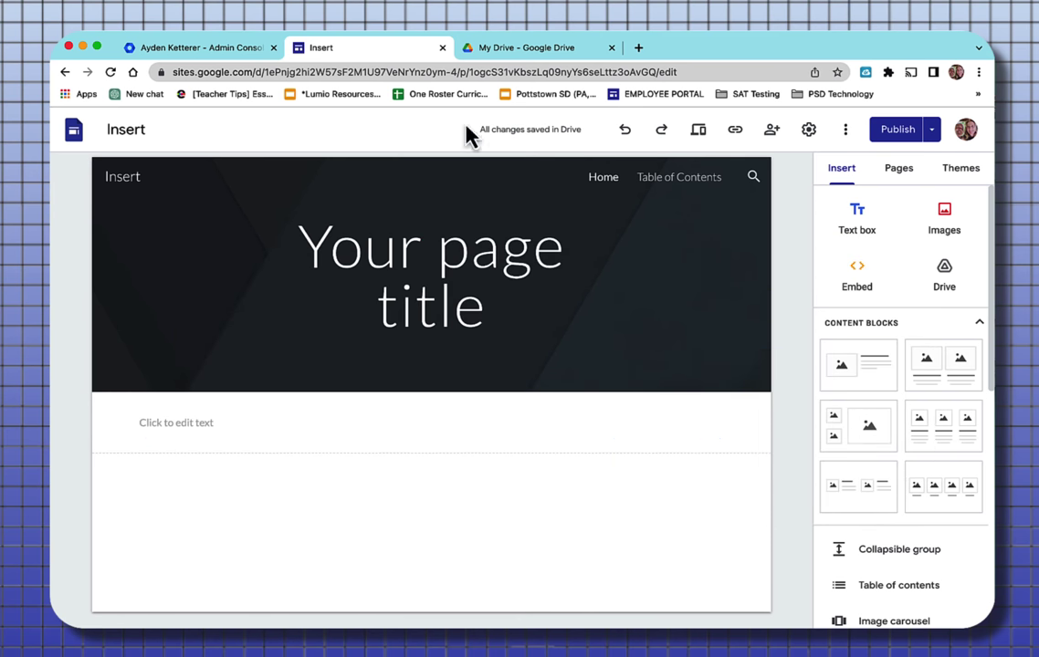
Step: In Google Drive, set general access of the "showing links" spreadsheet to Anyone with the link and copy its sharing link
{"action": "left_click", "coordinate": [522, 48]}
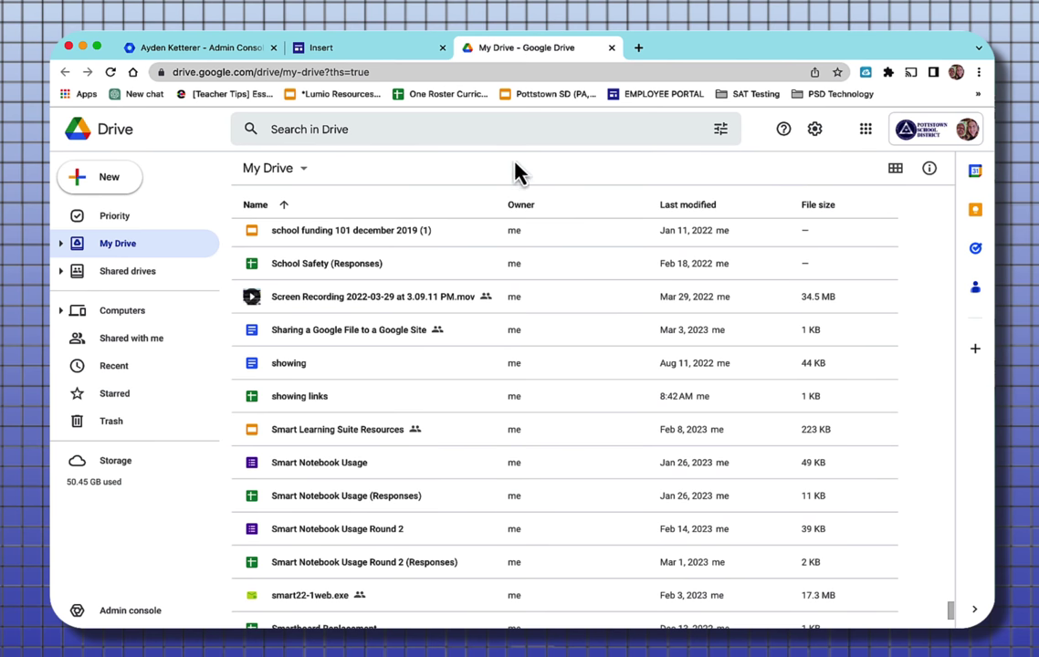
{"action": "left_click", "coordinate": [289, 402]}
{"action": "right_click", "coordinate": [289, 401]}
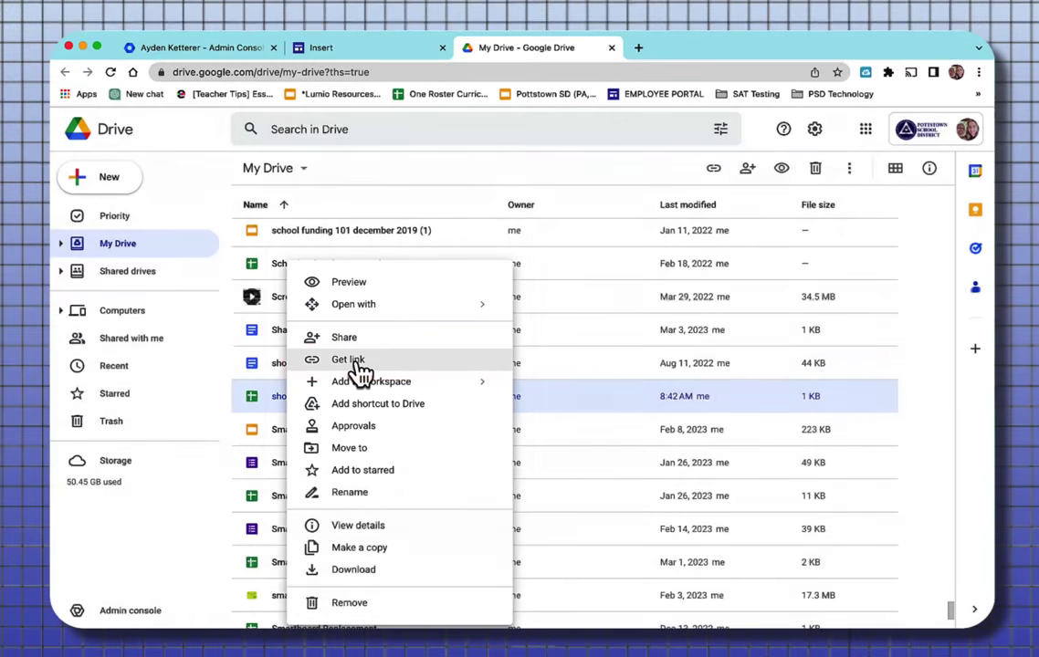
{"action": "left_click", "coordinate": [359, 361]}
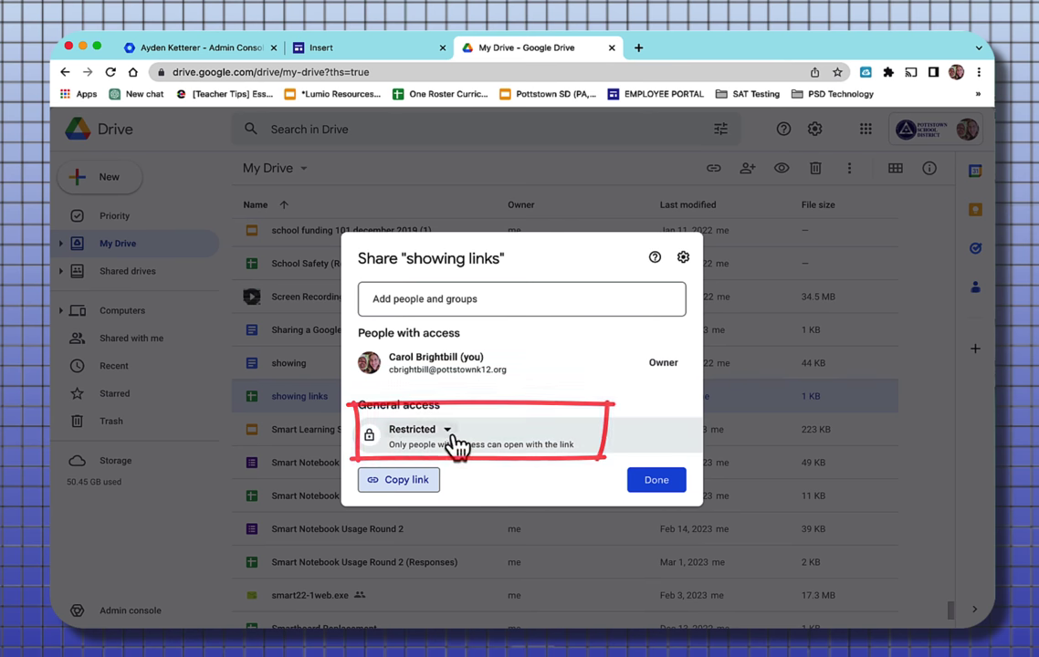
{"action": "left_click", "coordinate": [448, 431]}
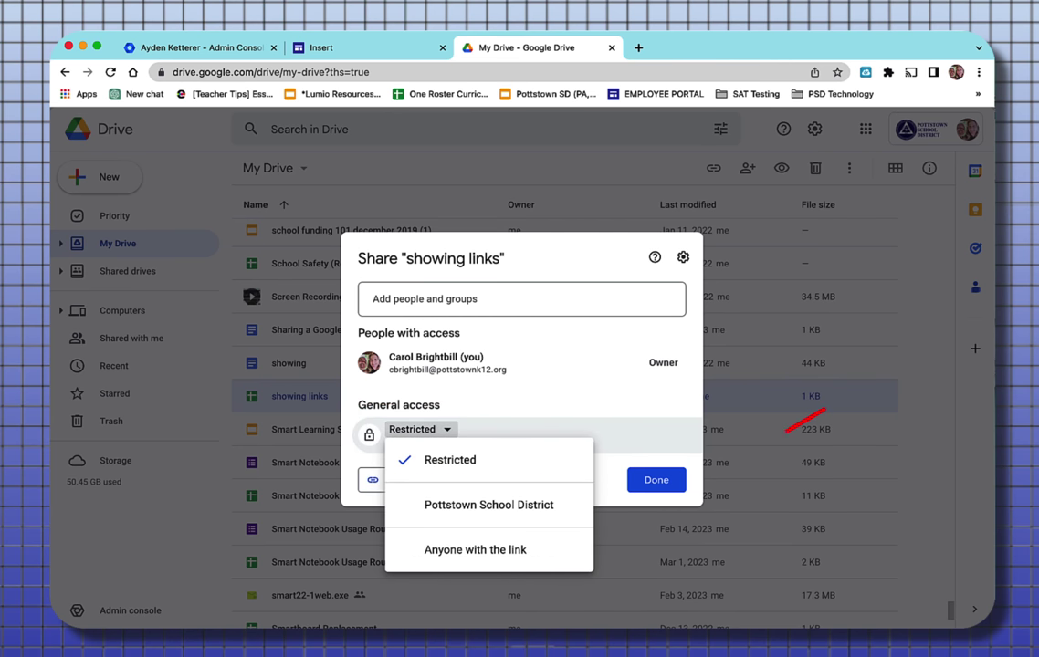
{"action": "left_click", "coordinate": [512, 551]}
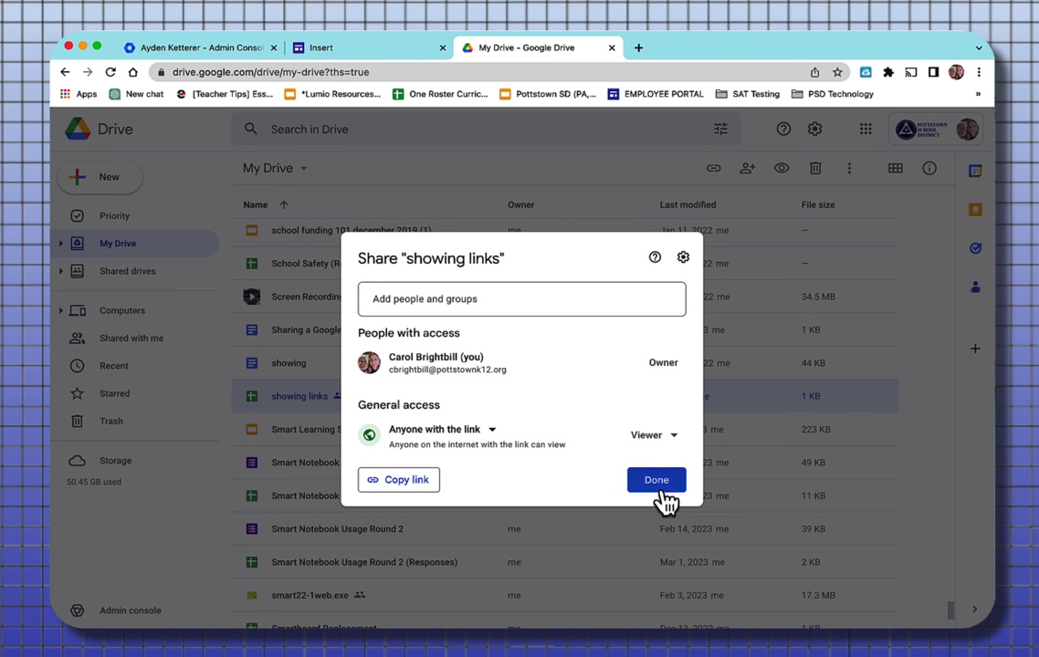
{"action": "left_click", "coordinate": [432, 493]}
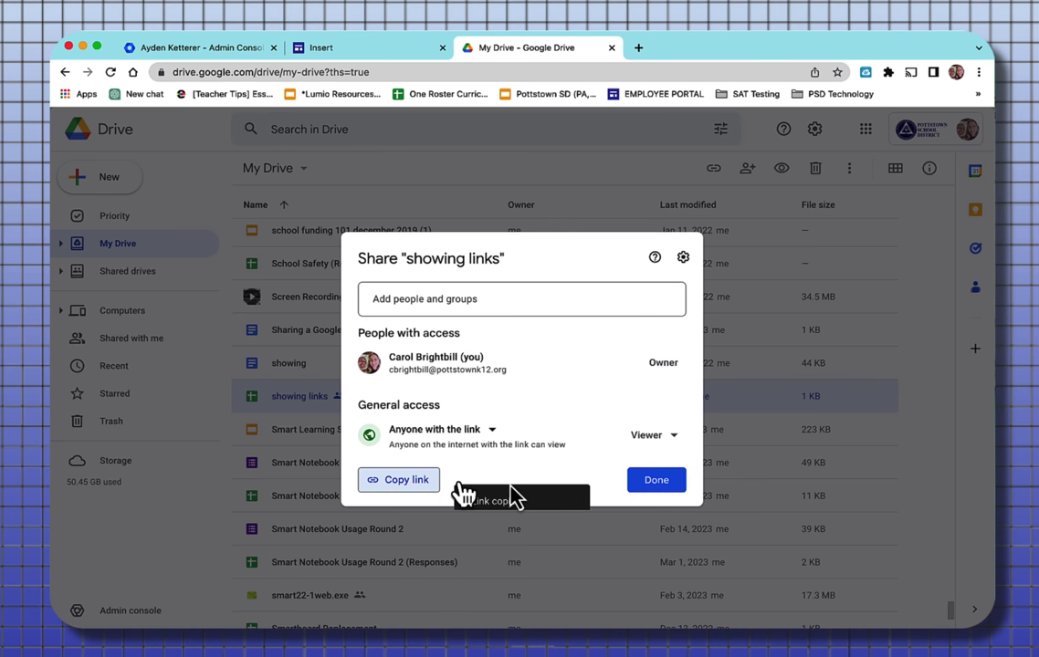
{"action": "left_click", "coordinate": [661, 486]}
Step: Return to the Google Sites page and insert the copied spreadsheet link into the empty text box
{"action": "key", "text": "ctrl+shift+Tab"}
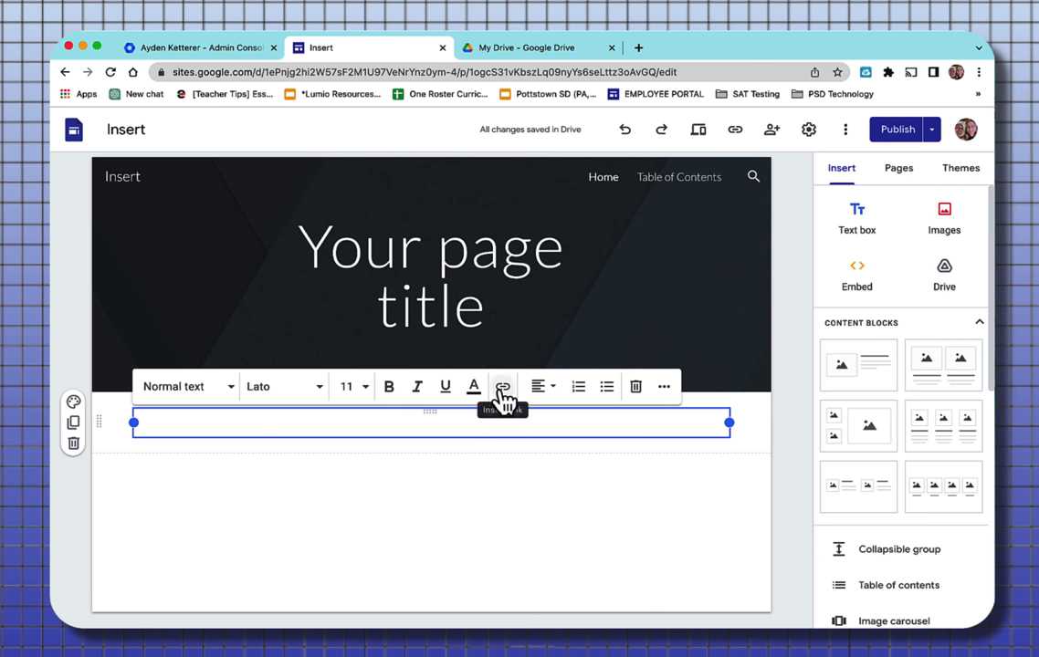
{"action": "left_click", "coordinate": [503, 391]}
{"action": "right_click", "coordinate": [204, 507]}
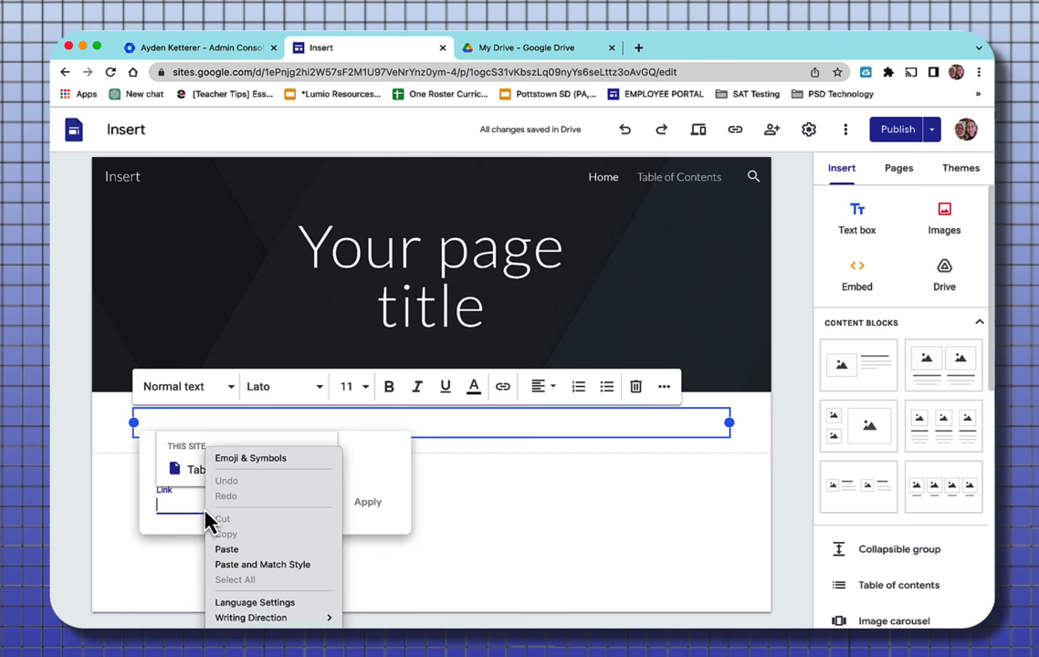
{"action": "key", "text": "super+v"}
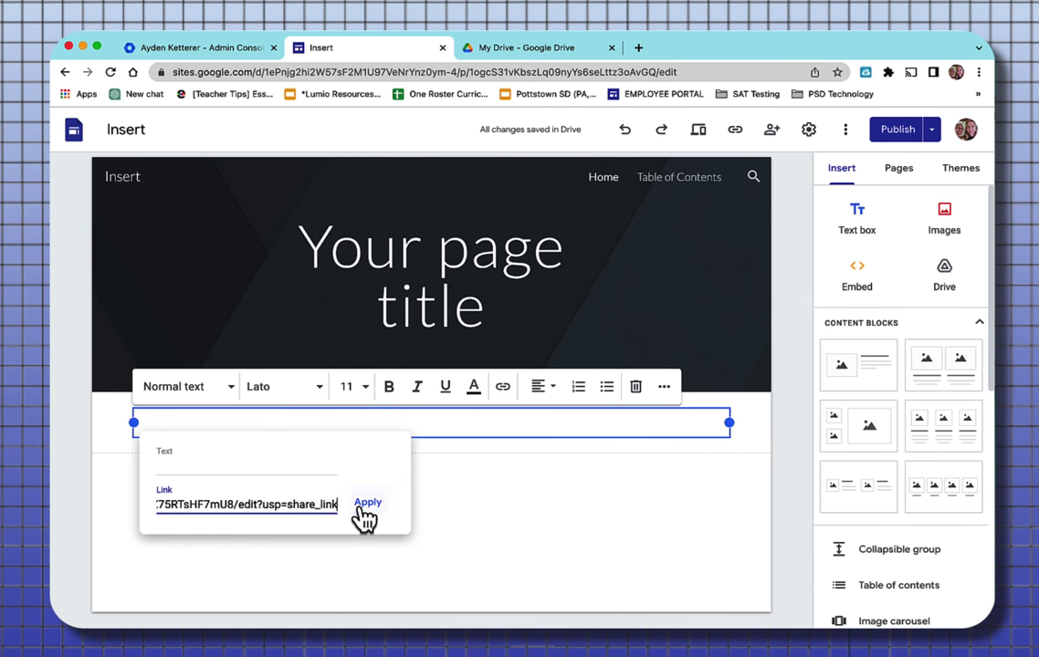
{"action": "left_click", "coordinate": [367, 503]}
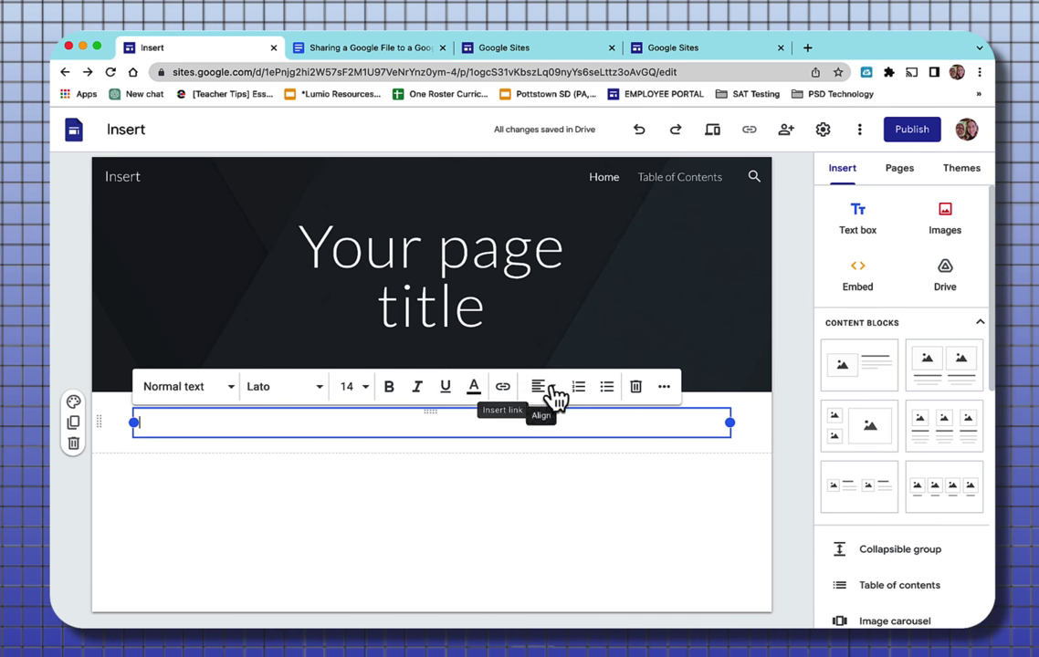
Step: Look through the text box's alignment choices and additional formatting options, including line spacing
{"action": "left_click", "coordinate": [552, 391]}
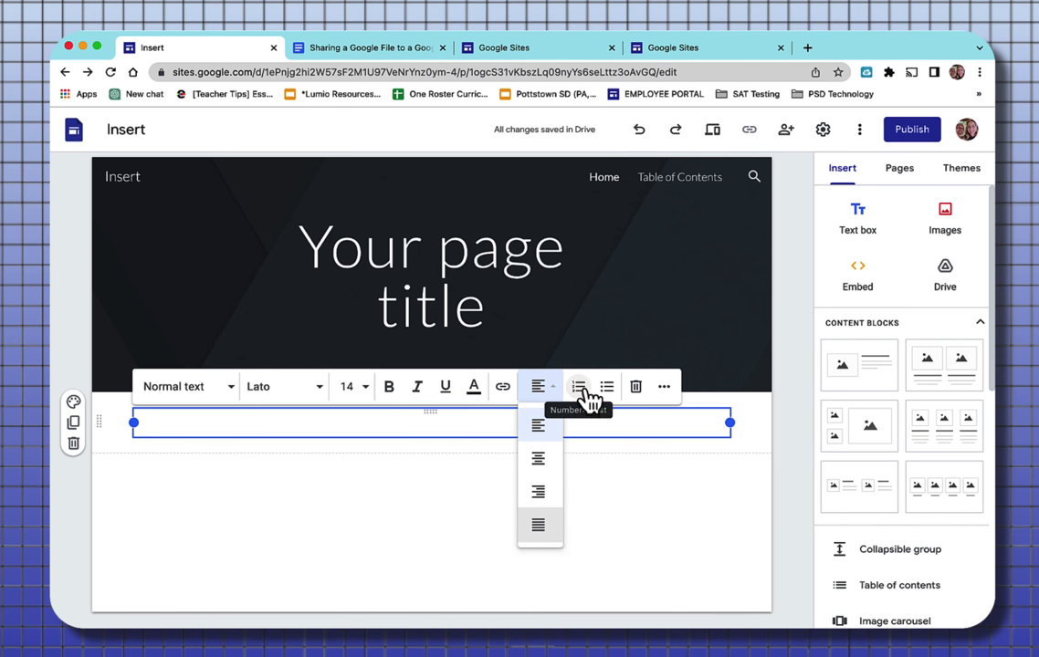
{"action": "left_click", "coordinate": [663, 389]}
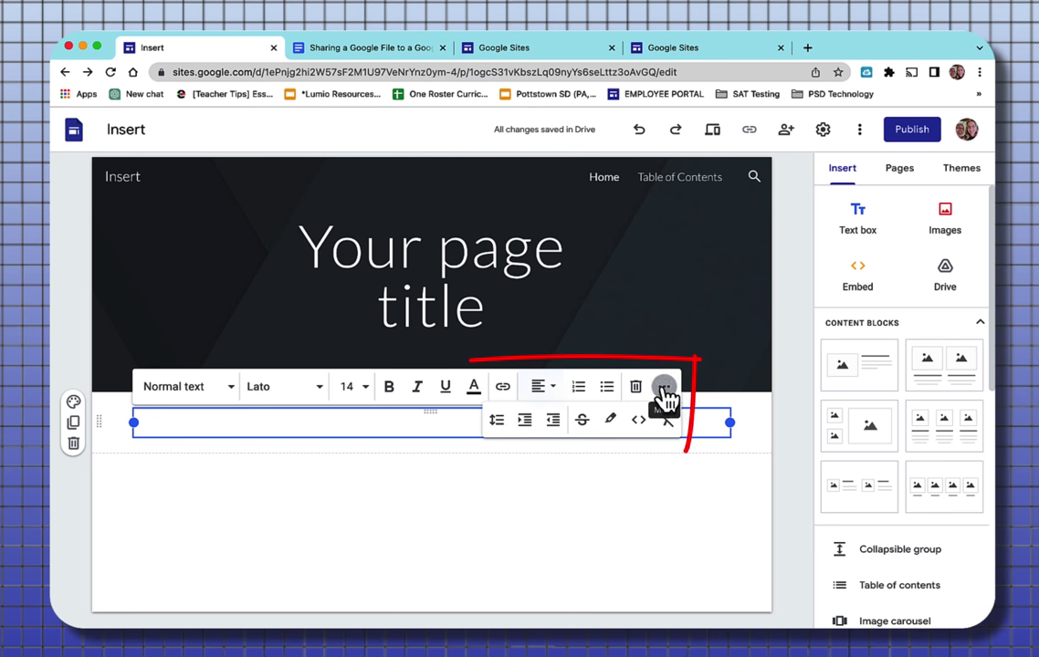
{"action": "left_click", "coordinate": [501, 429]}
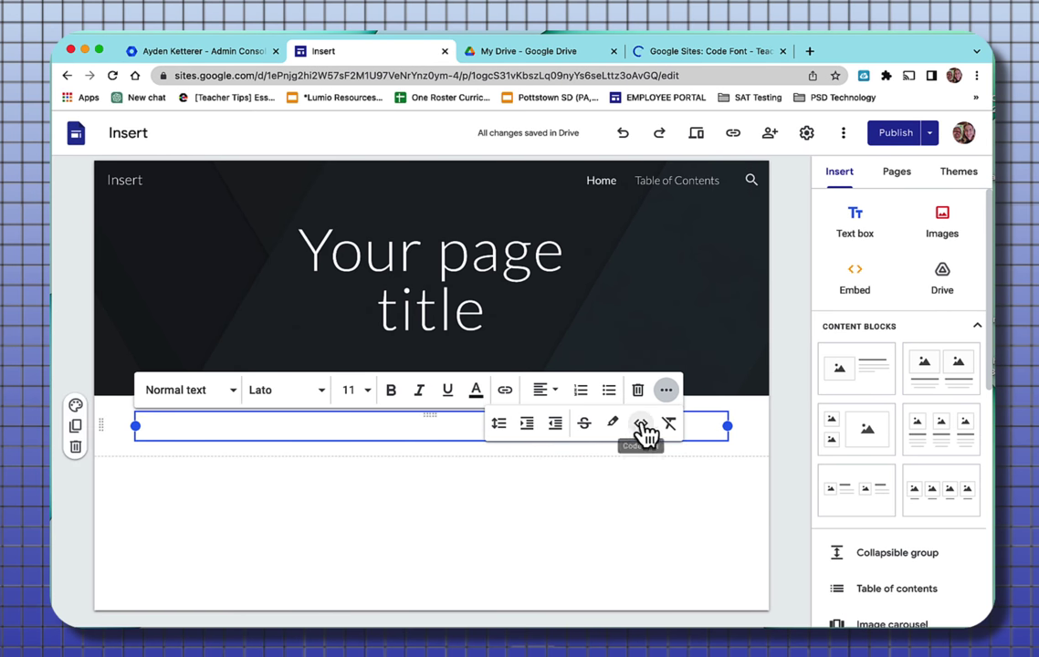
Step: Turn on code formatting in the text box below the page header and enter the text "coding a font"
{"action": "left_click", "coordinate": [640, 425]}
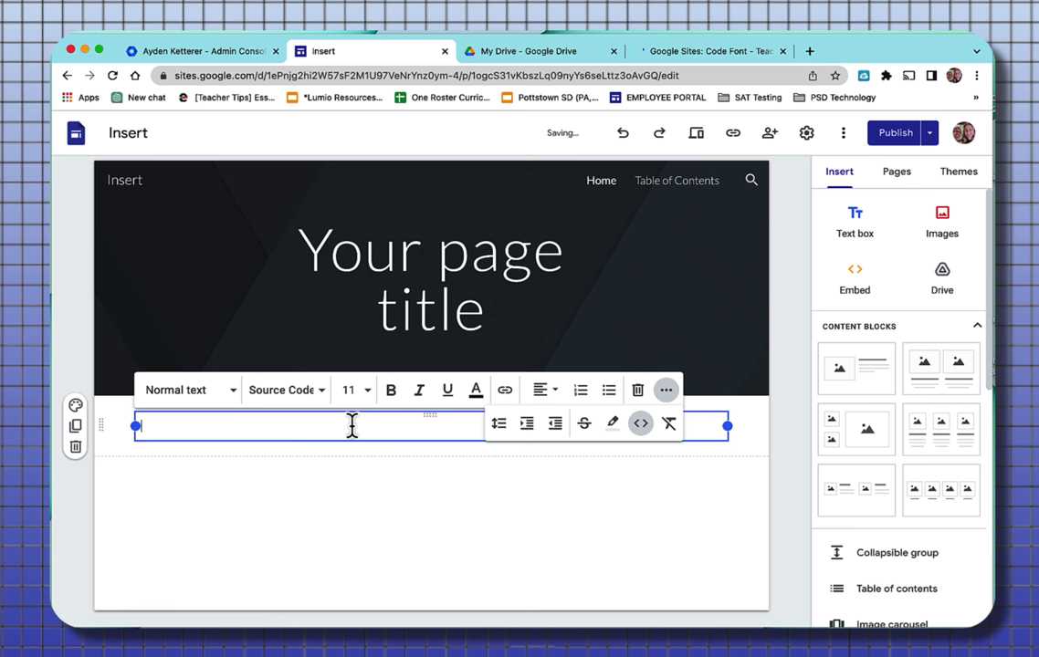
{"action": "type", "text": "coding a font"}
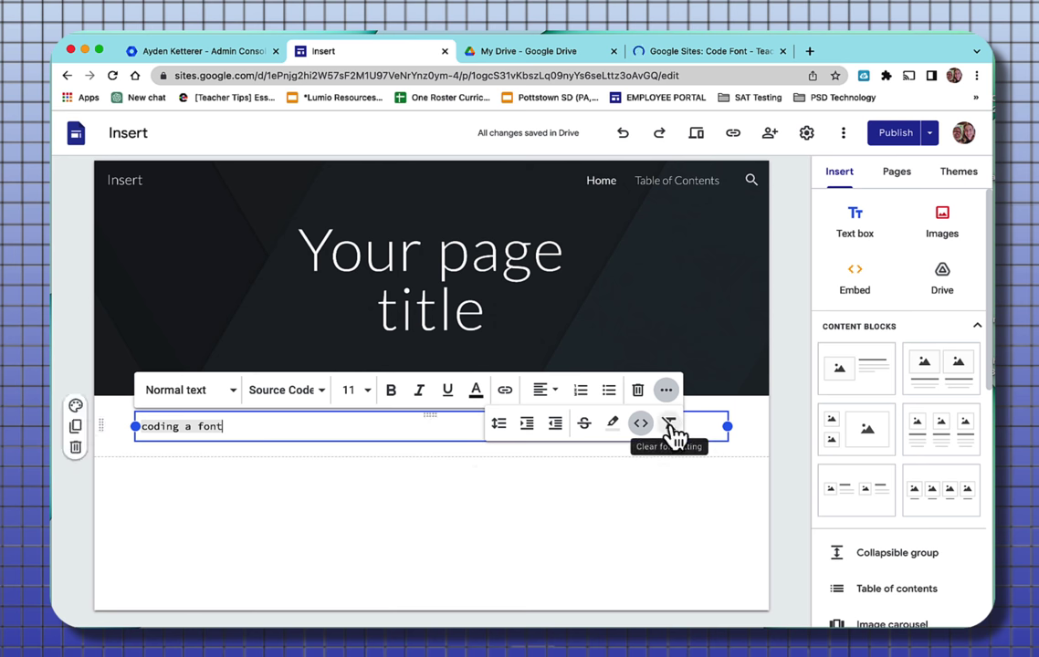
{"action": "left_click", "coordinate": [698, 492]}
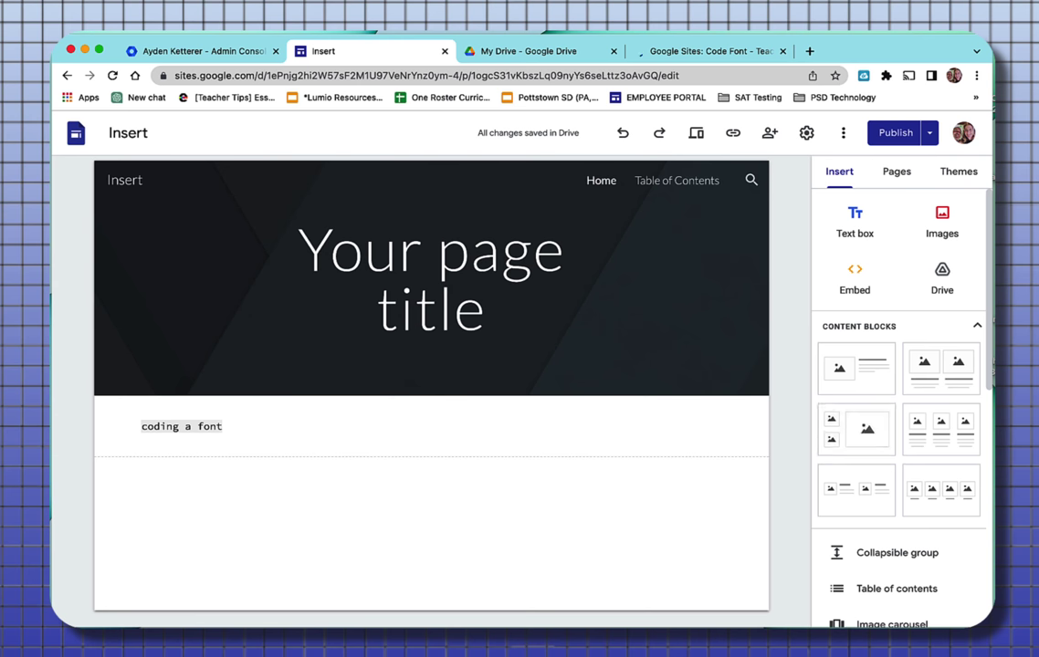